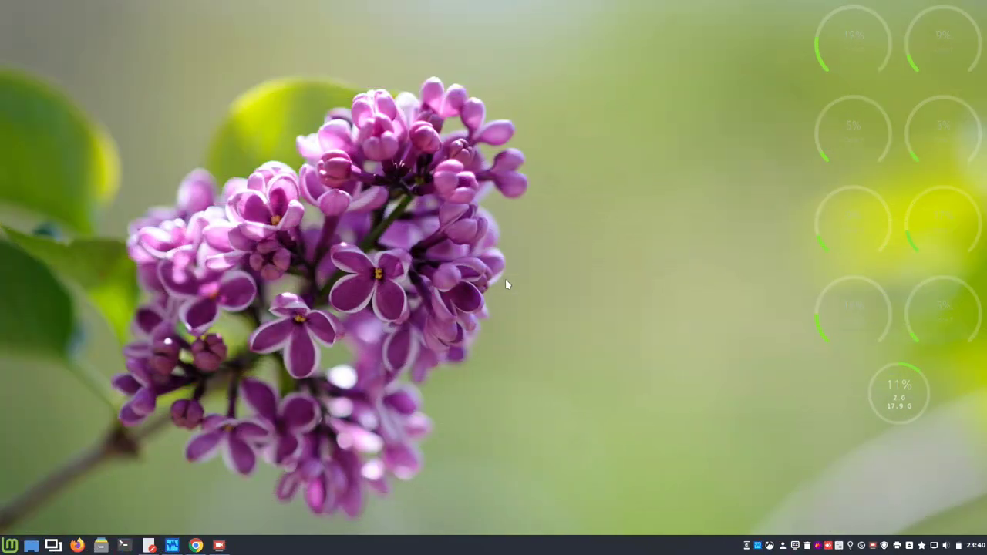
- Start the Official-Nextcloud-VM virtual machine in VirtualBox and minimise both the manager and the machine's window
left_click(172, 545)
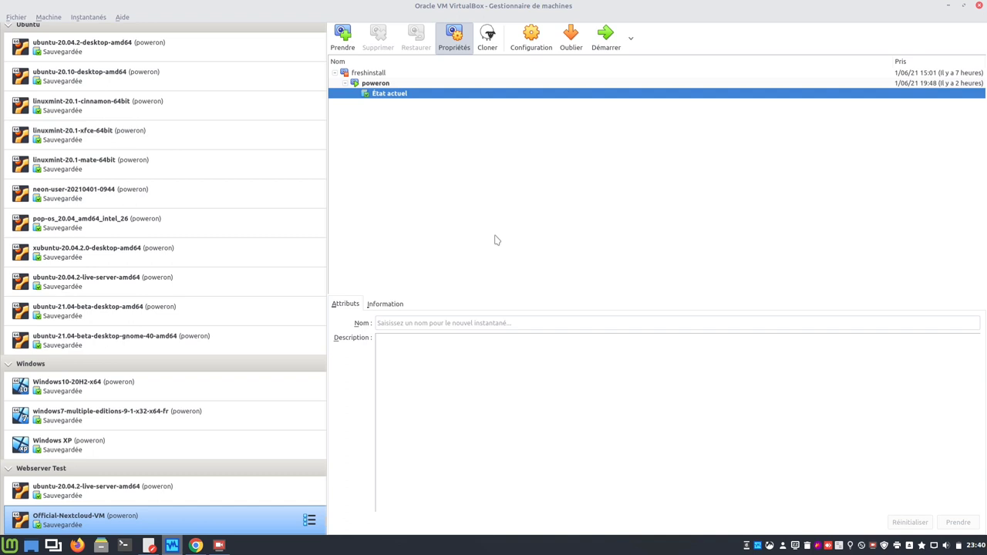
left_click(606, 43)
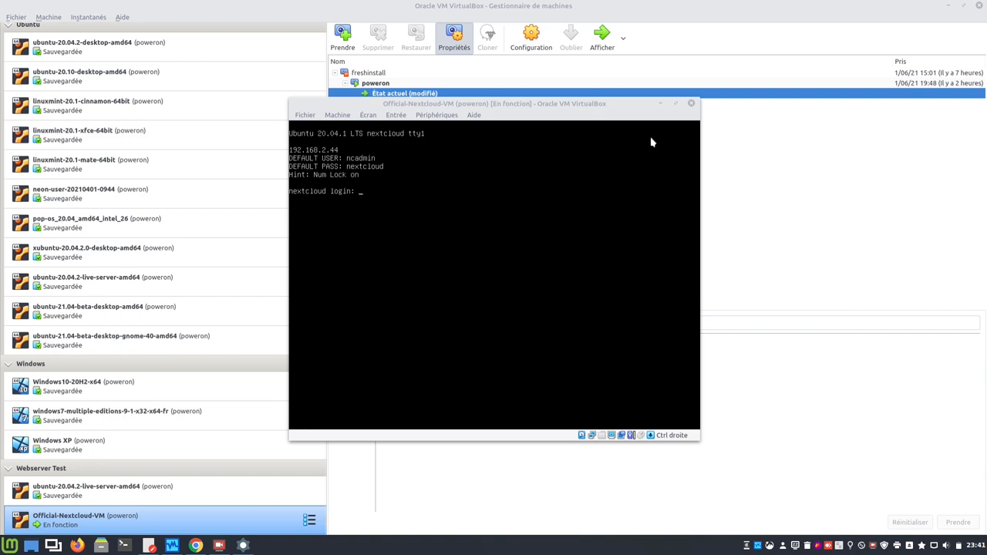
left_click(947, 9)
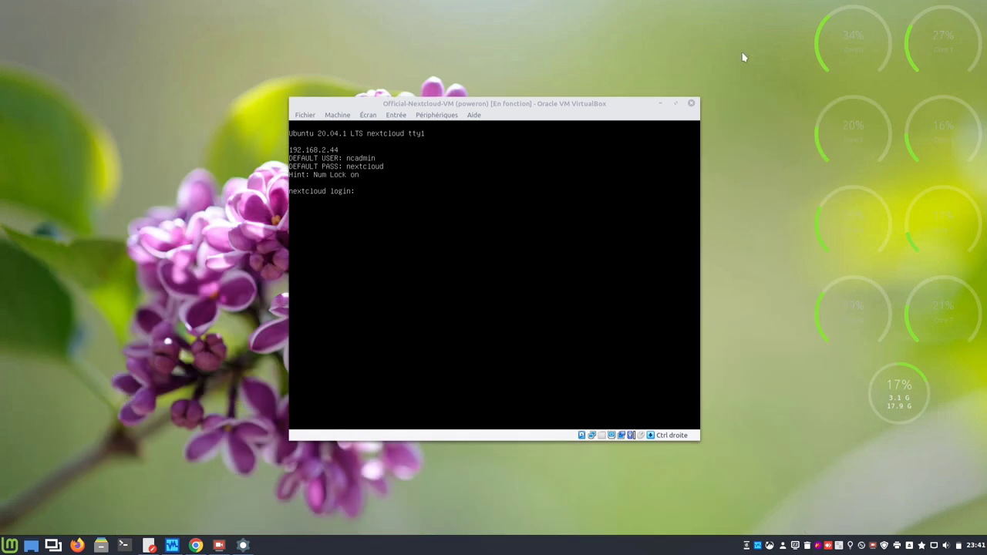
left_click(662, 103)
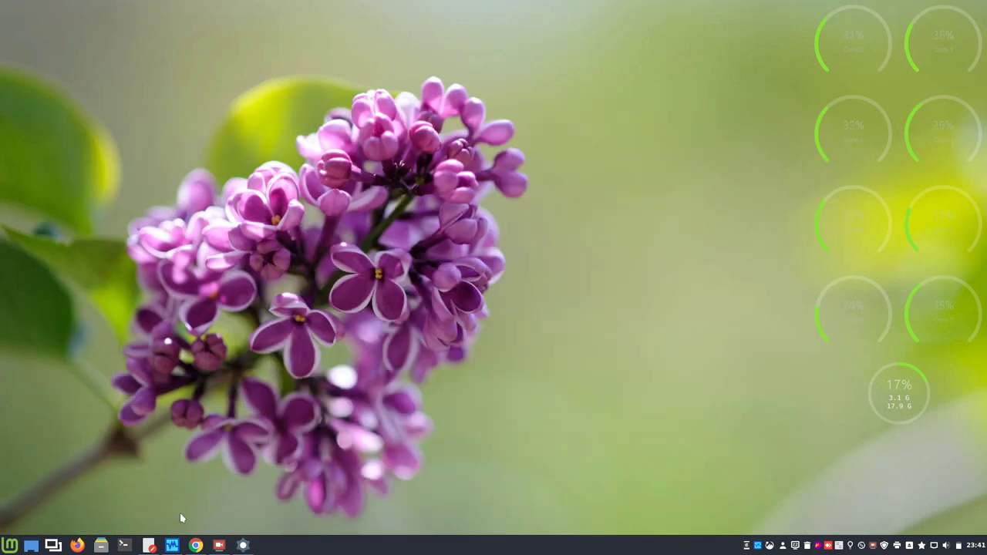
left_click(123, 545)
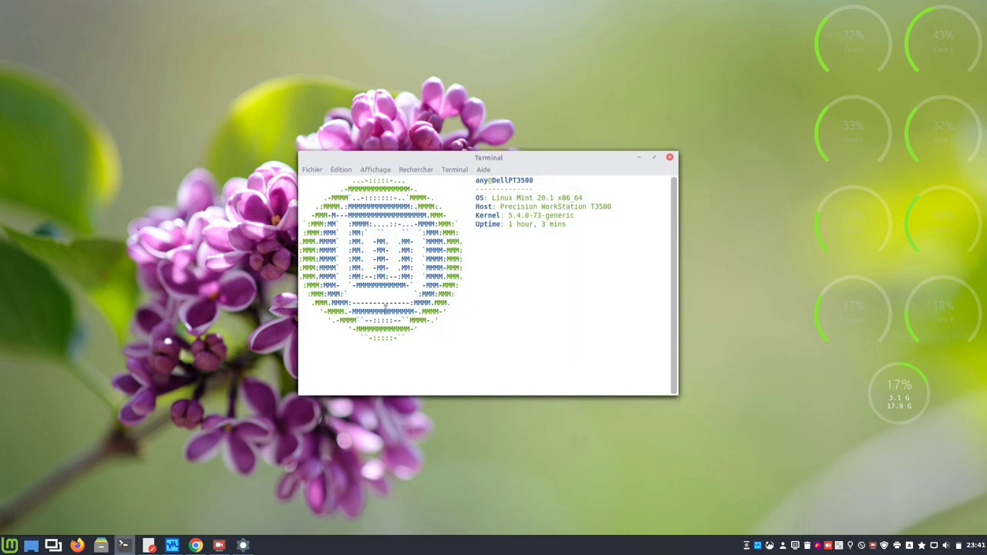
left_click_drag(542, 169, 534, 160)
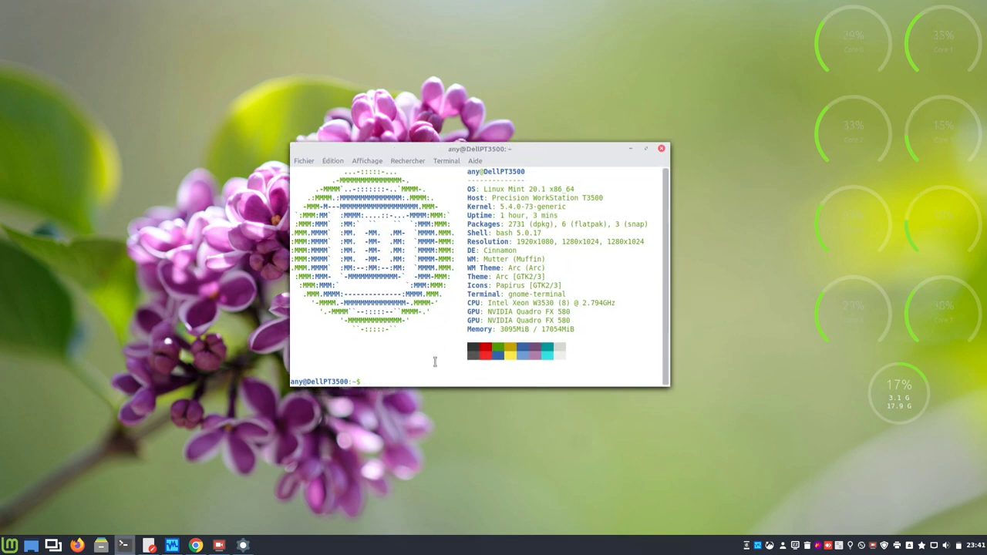
type("ssh ncadmin@192.168")
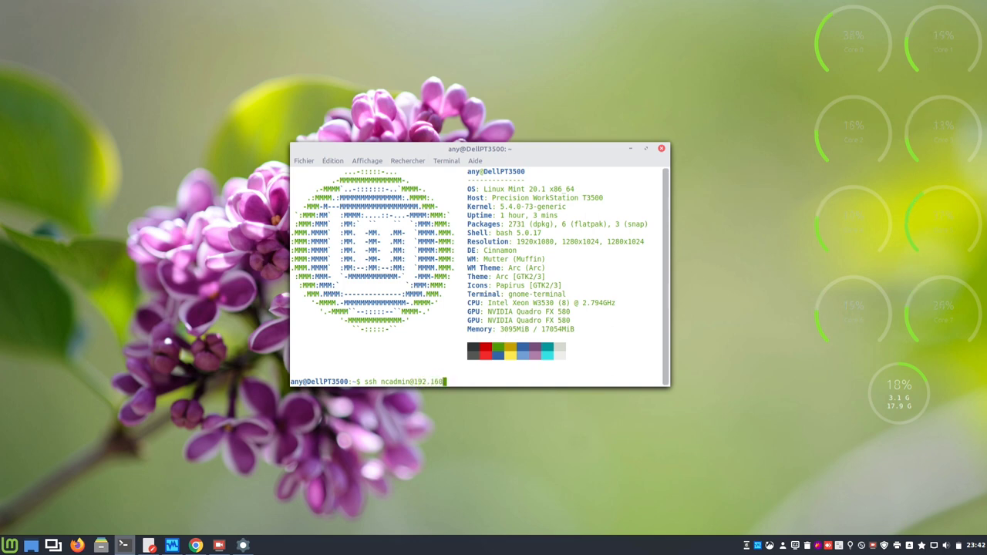
type(".2.44")
key("Return")
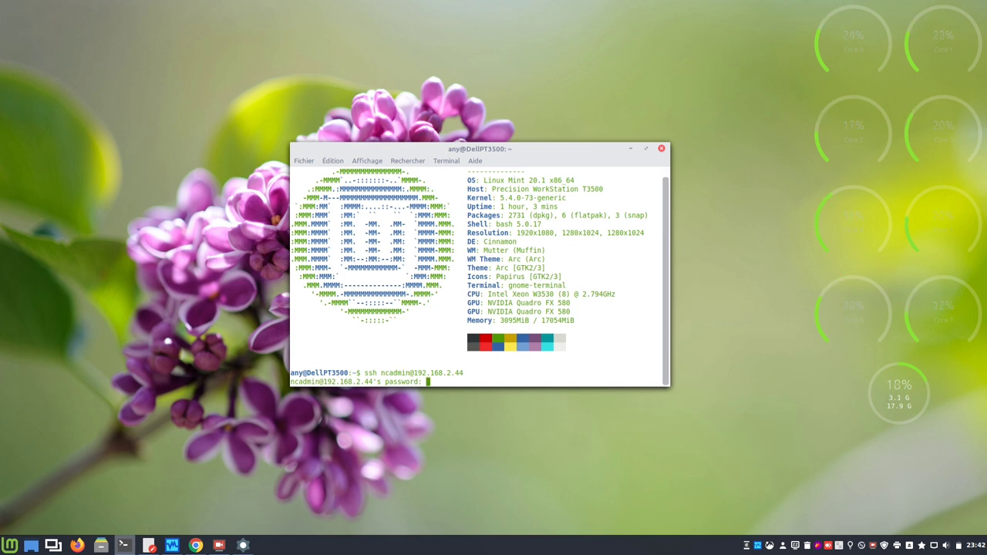
key("Return")
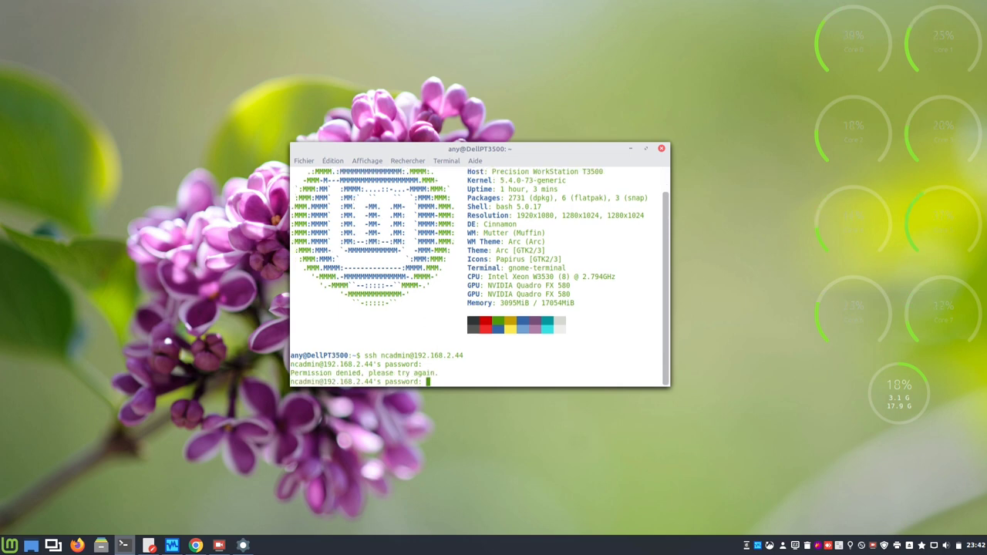
key("Return")
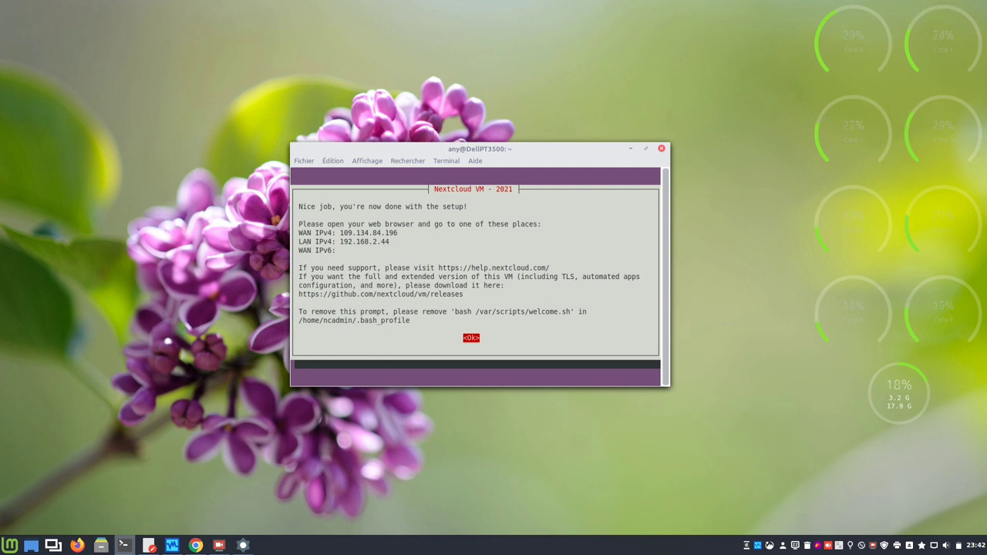
key("Return")
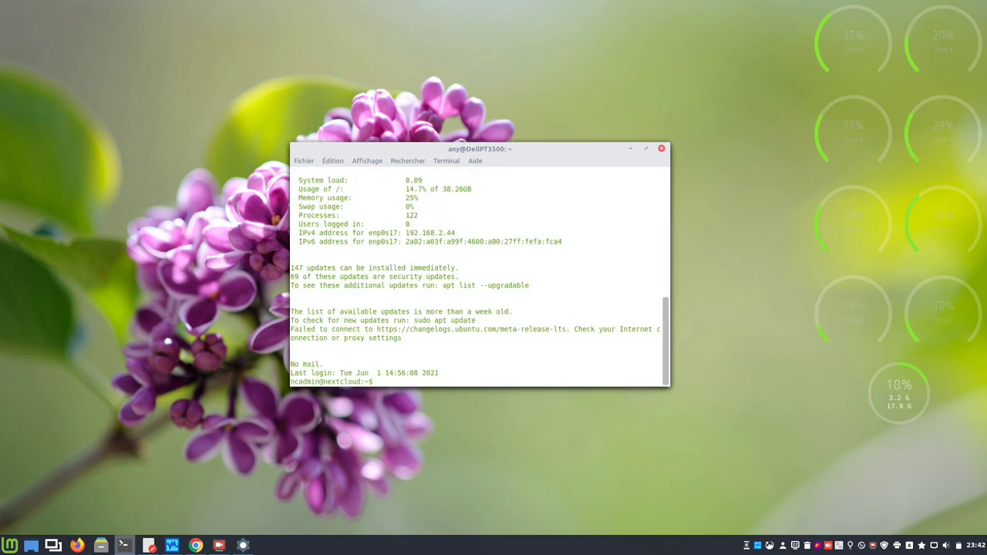
- Switch to Chrome and load the Nextcloud server's page at 192.168.2.44
left_click(195, 545)
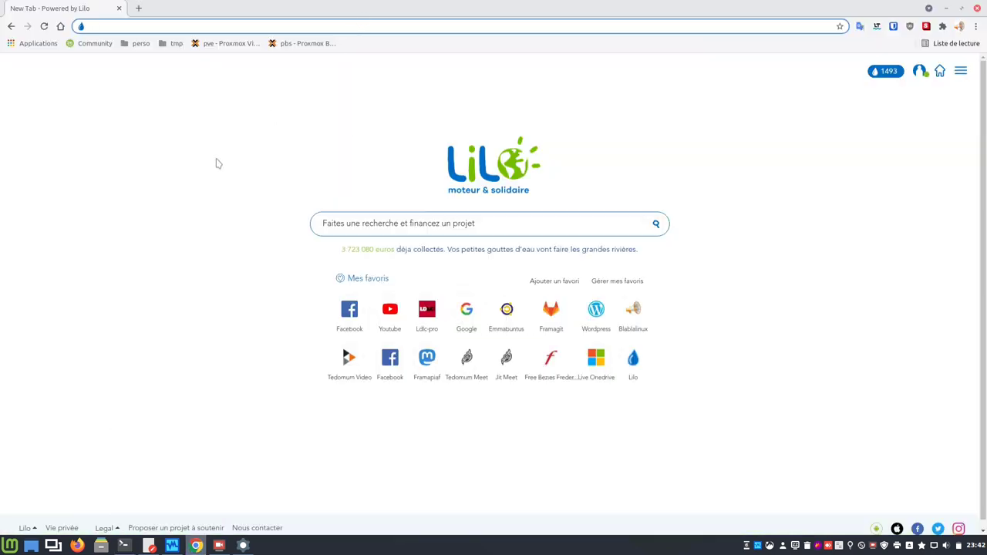
type("192.168")
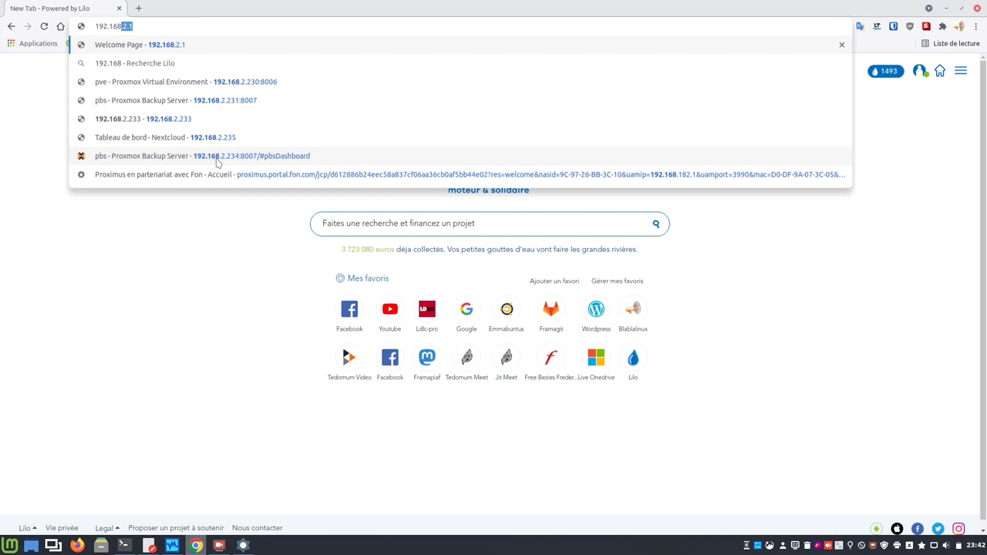
type(".2.")
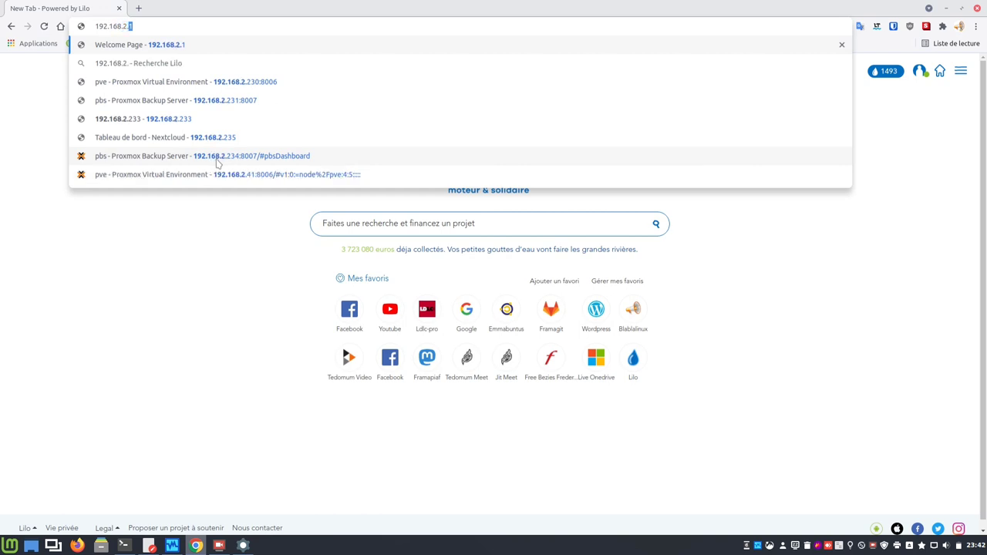
type("44")
key("Return")
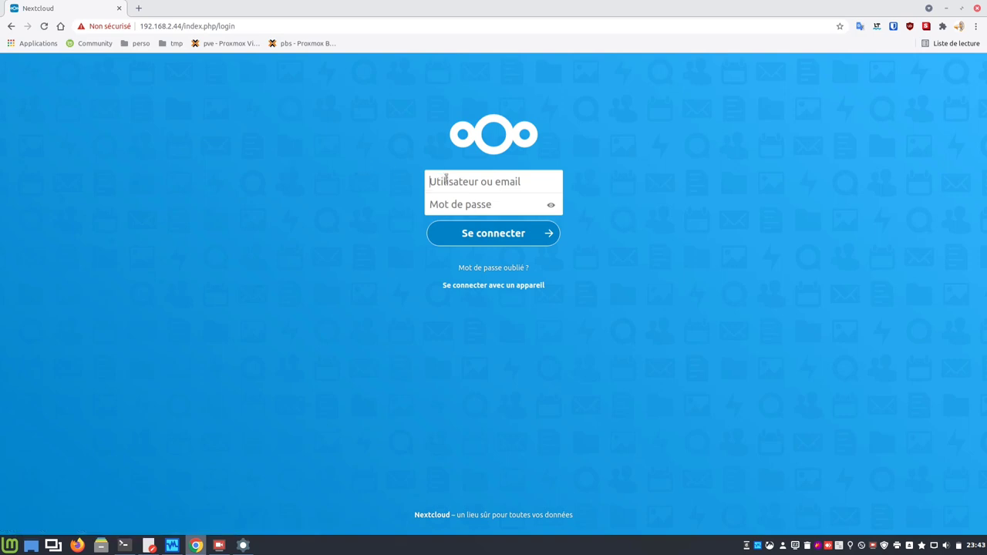
- Log in to Nextcloud with the account's username and password, and dismiss the Bitwarden offer to save the password
type("bbl")
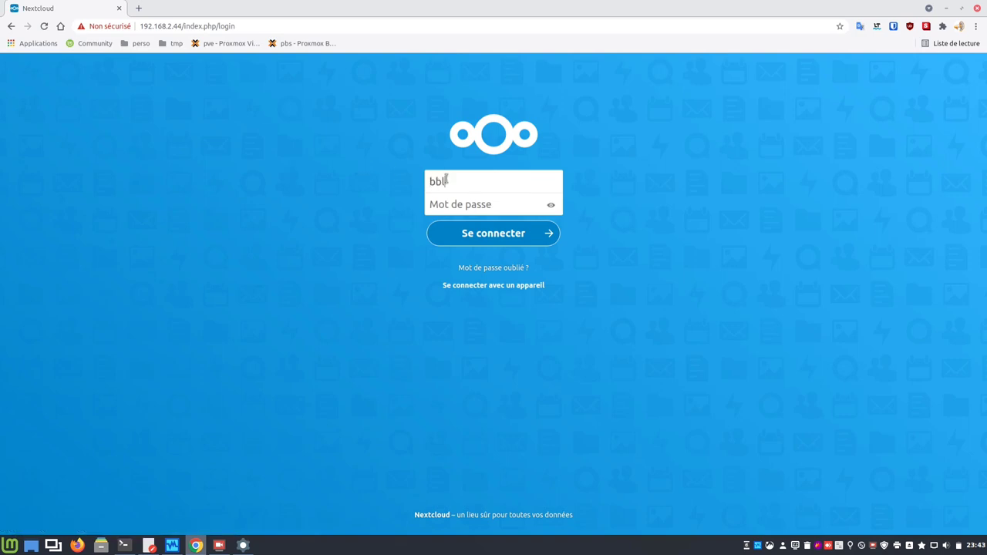
type("•••••••••••")
key("Return")
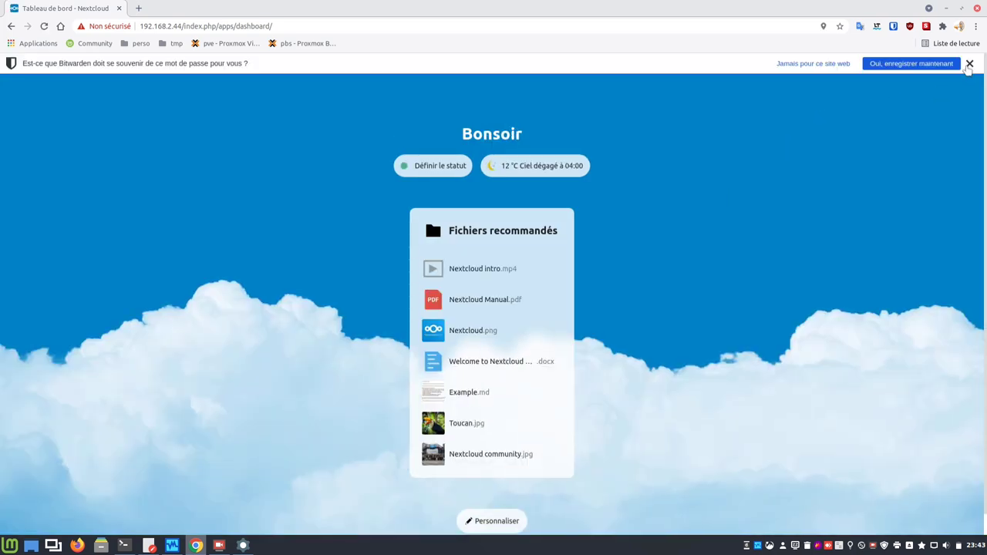
left_click(968, 65)
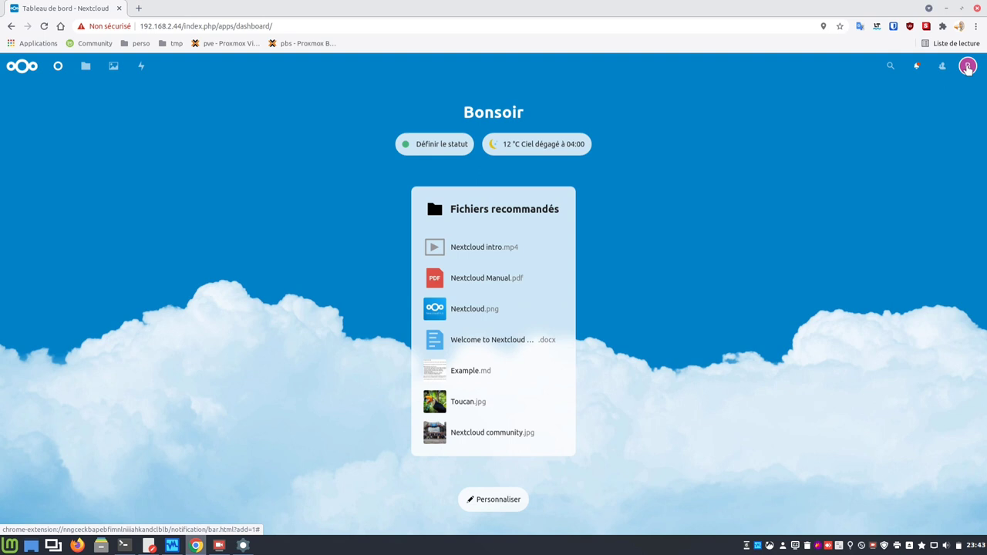
- Display the administration overview (Vue d'ensemble) in the Nextcloud settings
left_click(967, 67)
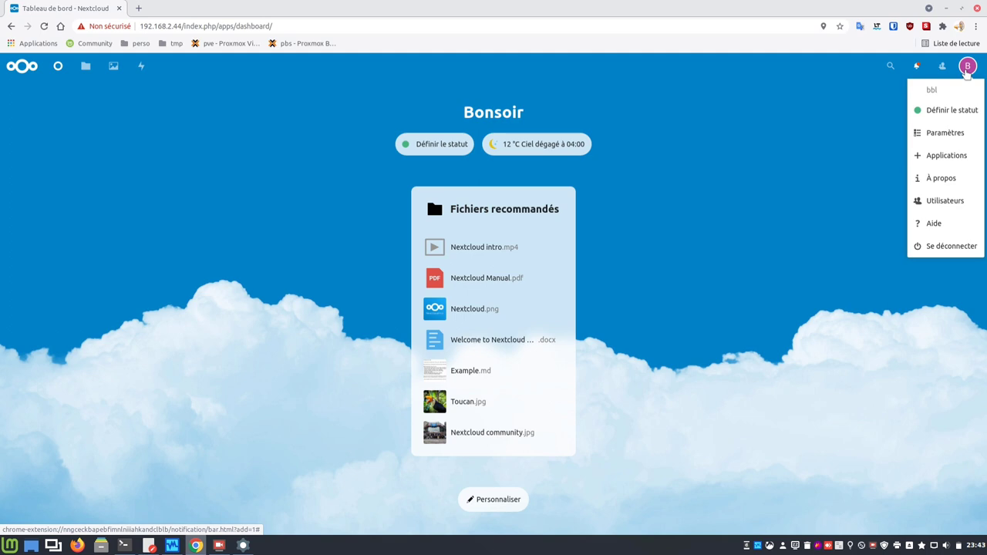
left_click(944, 133)
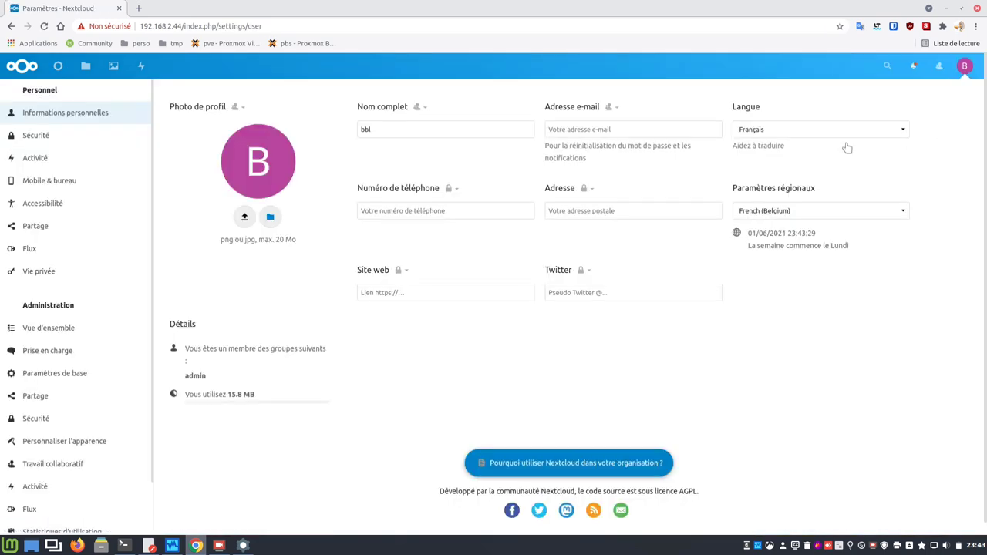
left_click(55, 330)
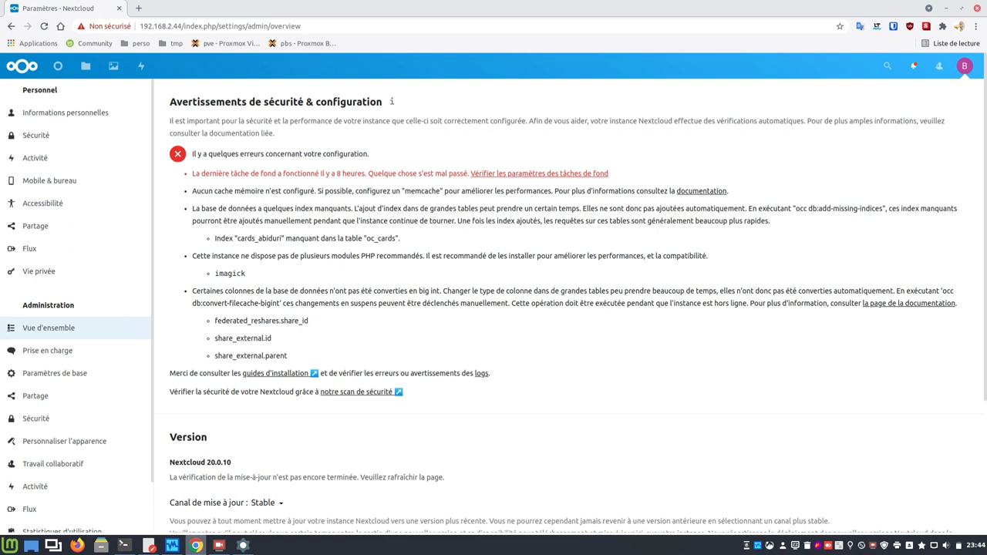
- Switch to the text editor to look through the notes in avertissements-nextcloudvm.txt, and return to the browser
left_click_drag(986, 177, 415, 171)
double_click(414, 169)
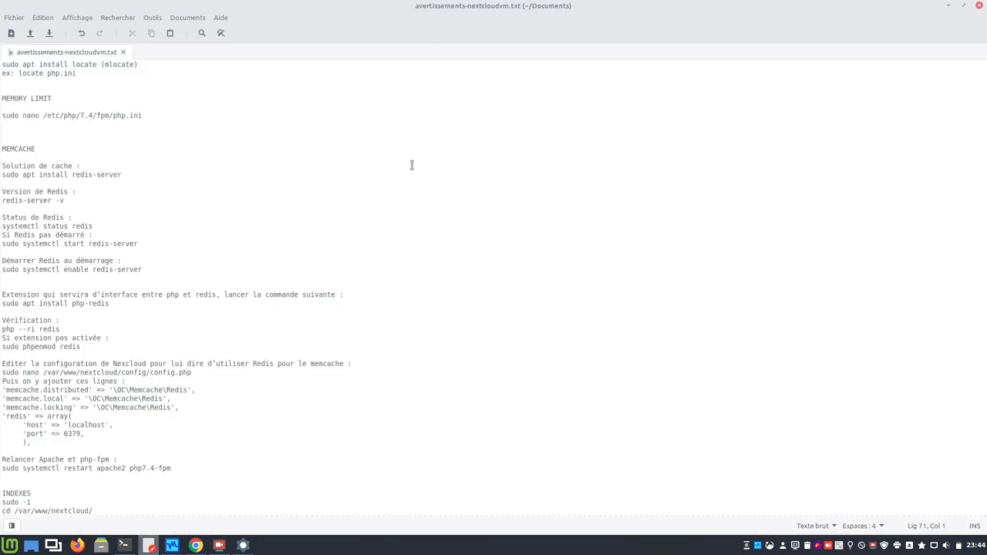
scroll(425, 241, "down", 5)
scroll(426, 240, "up", 5)
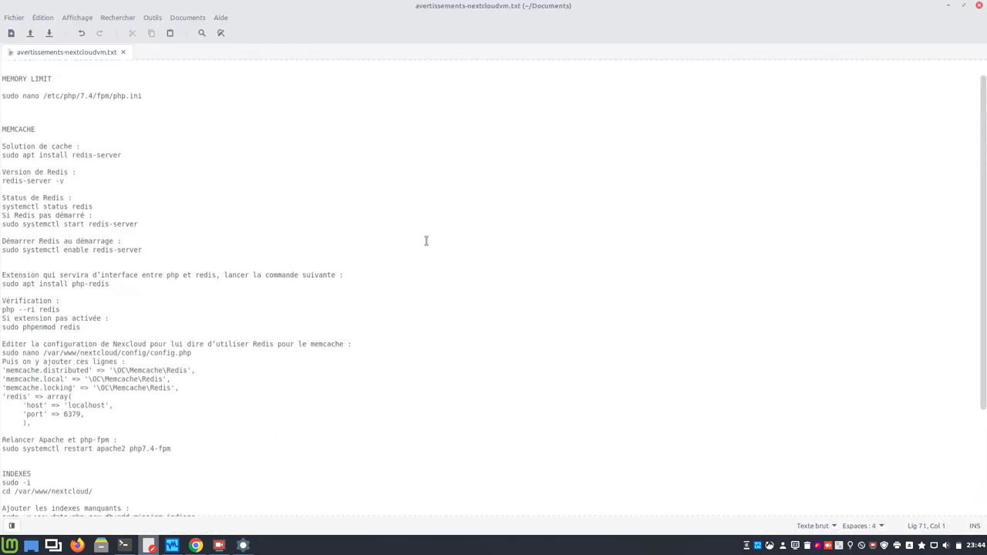
double_click(409, 40)
key("alt+Tab")
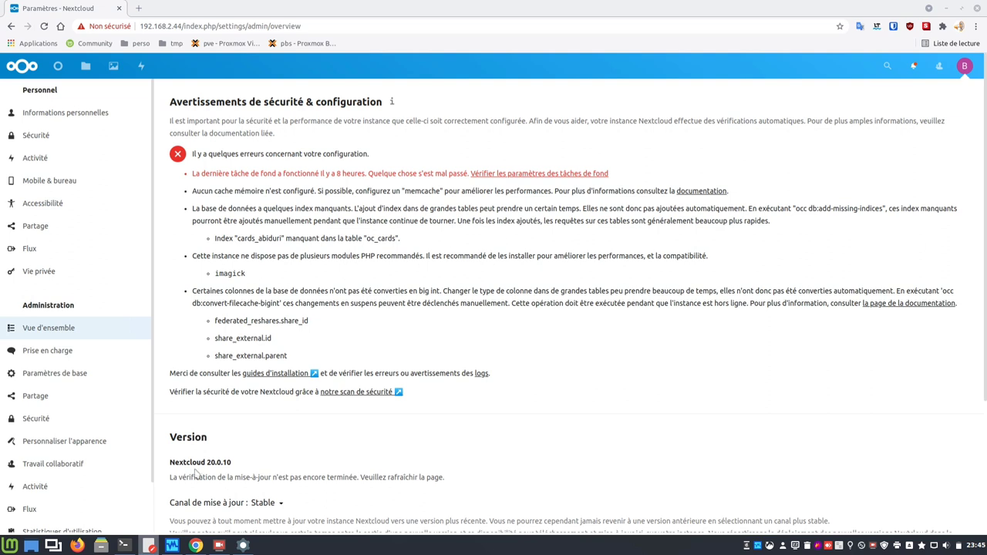
- Switch to the terminal and install the locate package with sudo apt install locate, entering the sudo password
left_click(124, 546)
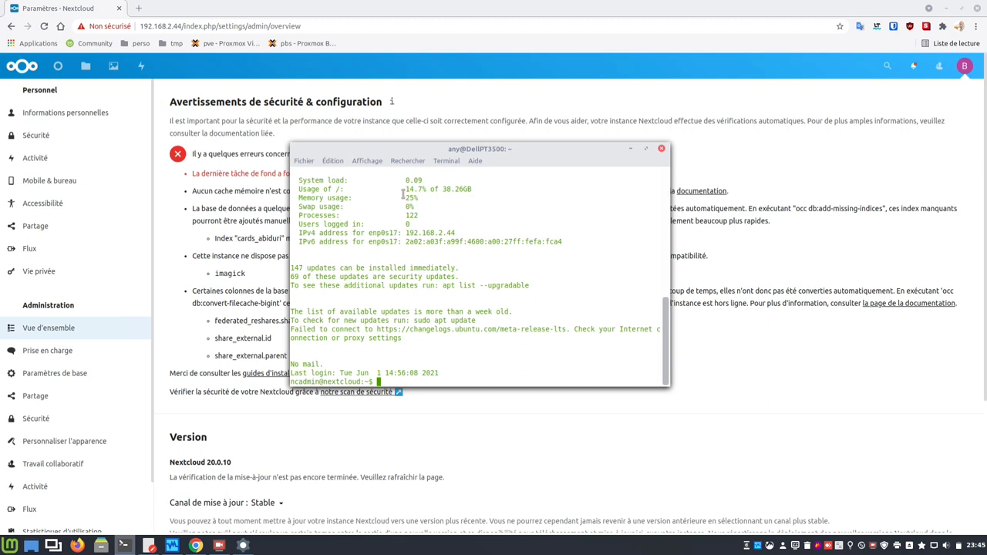
left_click_drag(409, 155, 402, 163)
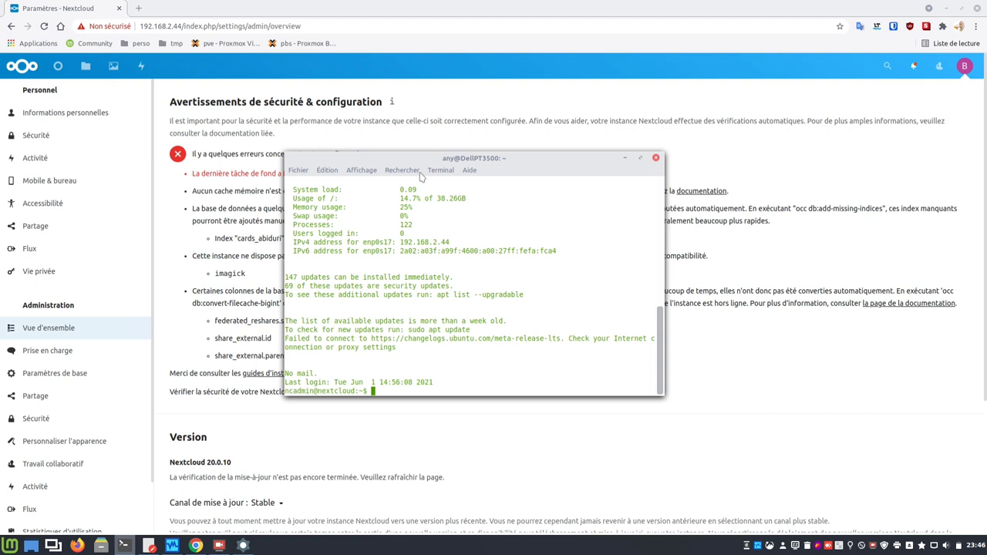
type("sudo apt install locate")
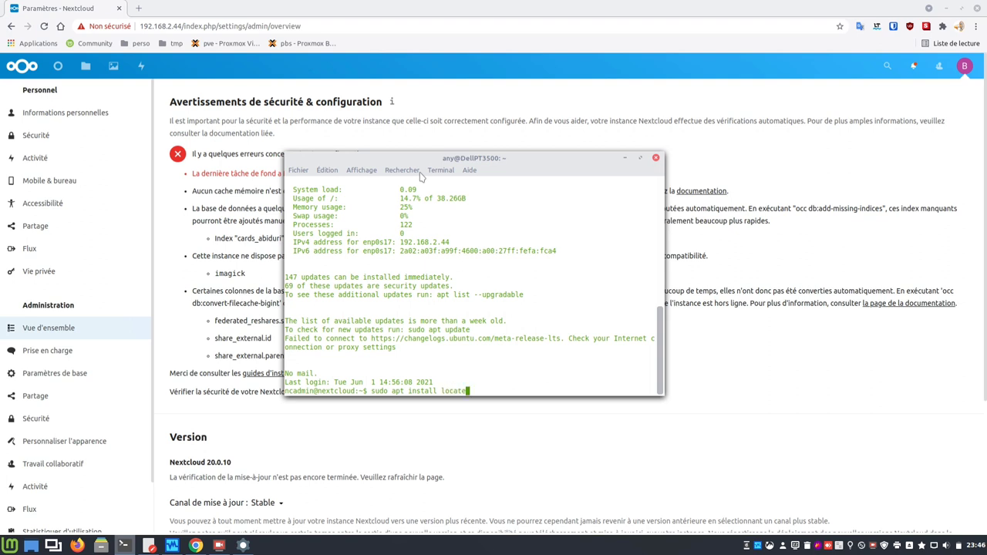
key("Return")
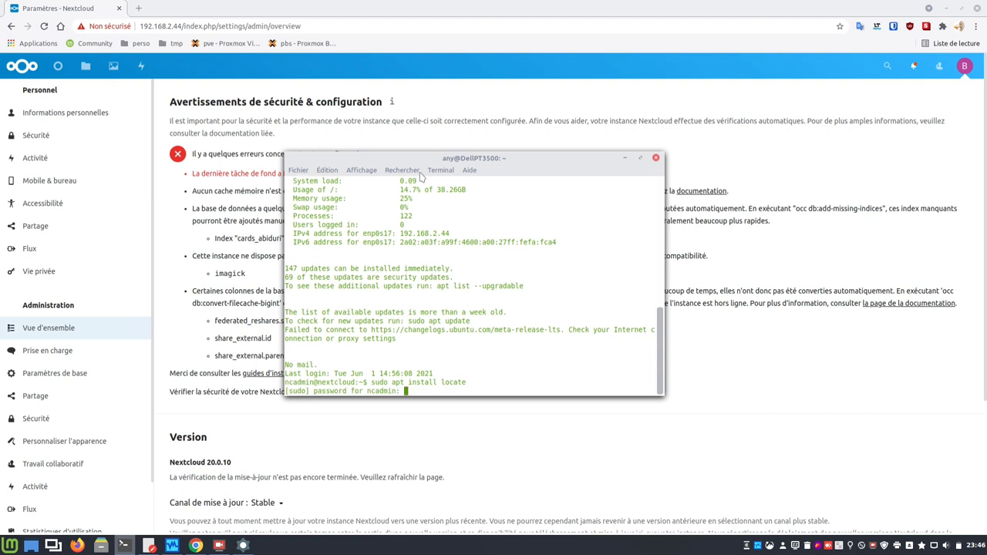
key("Return")
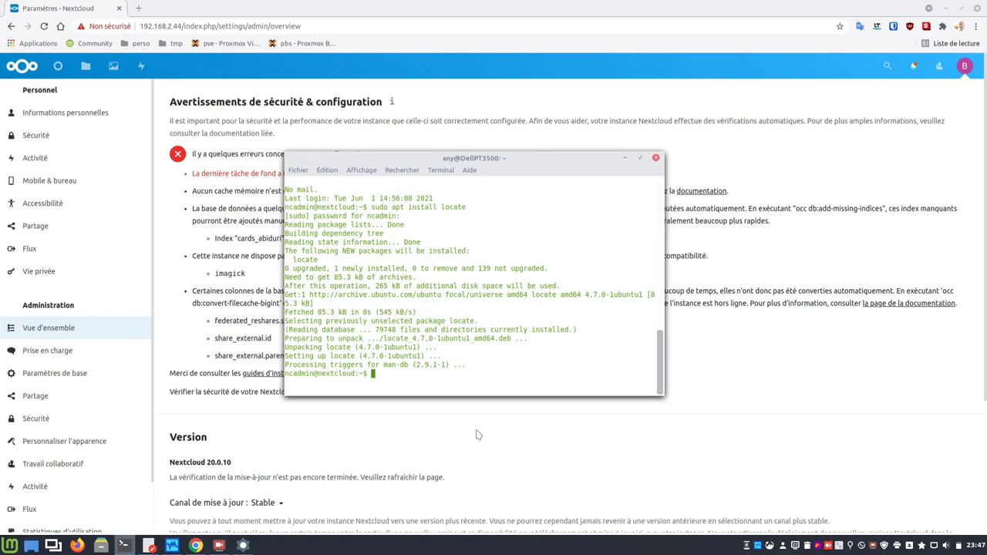
- Search for php.ini with locate and refresh the locate database with sudo updatedb
type("locate php.ini")
key("Return")
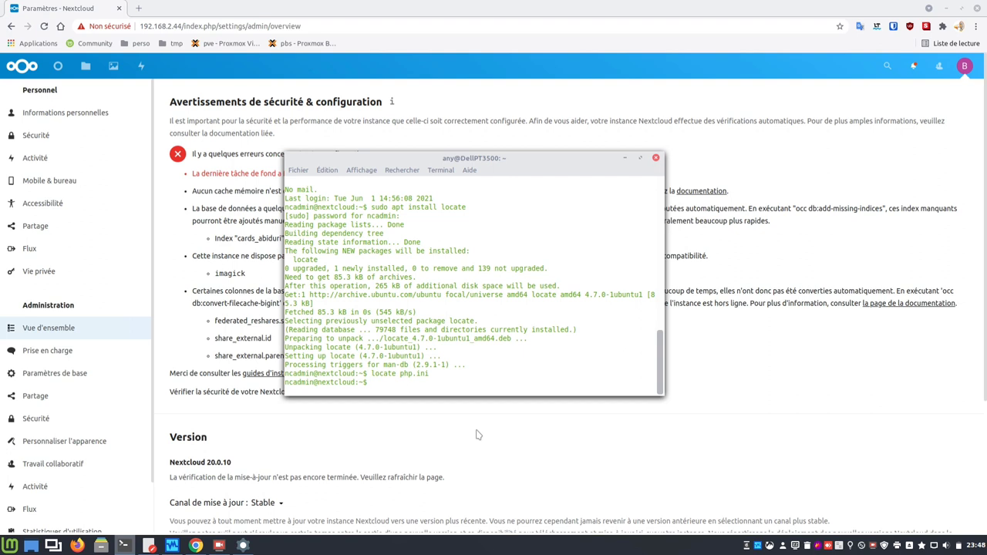
type("sudo")
type("updatedb")
key("Return")
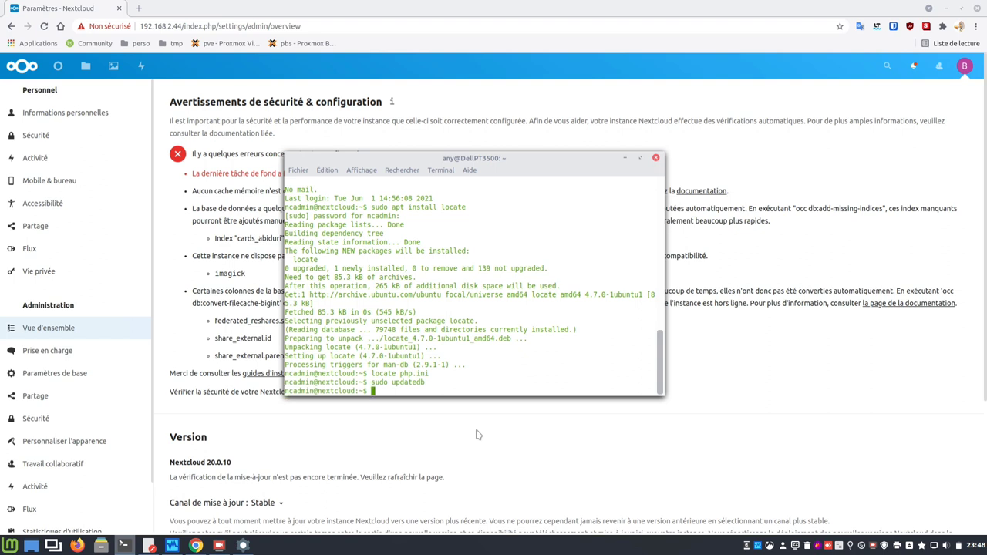
- Run the locate search for php.ini again
key("Up")
key("Up")
key("Return")
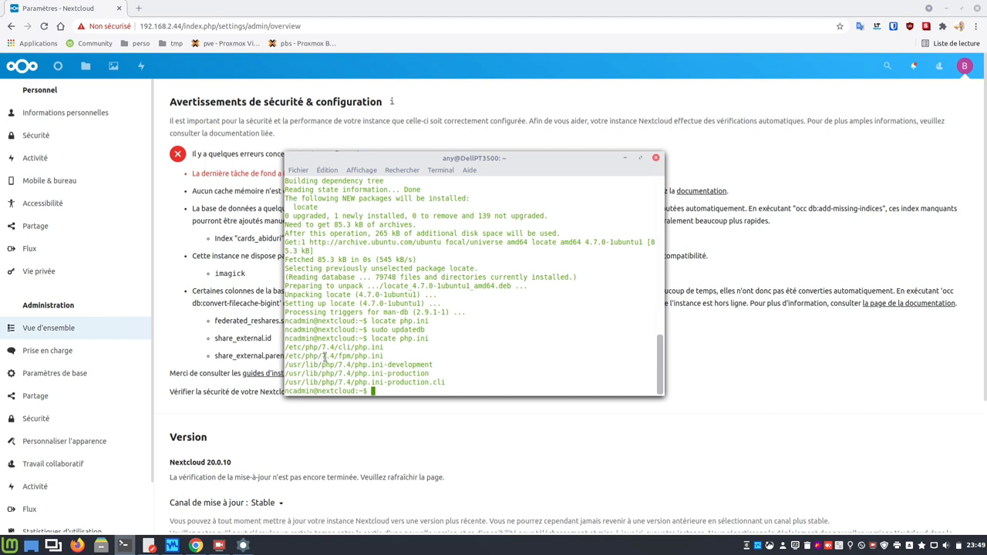
- Open /etc/php/7.4/fpm/php.ini in nano with sudo, copying its path from the locate results
triple_click(325, 356)
right_click(325, 358)
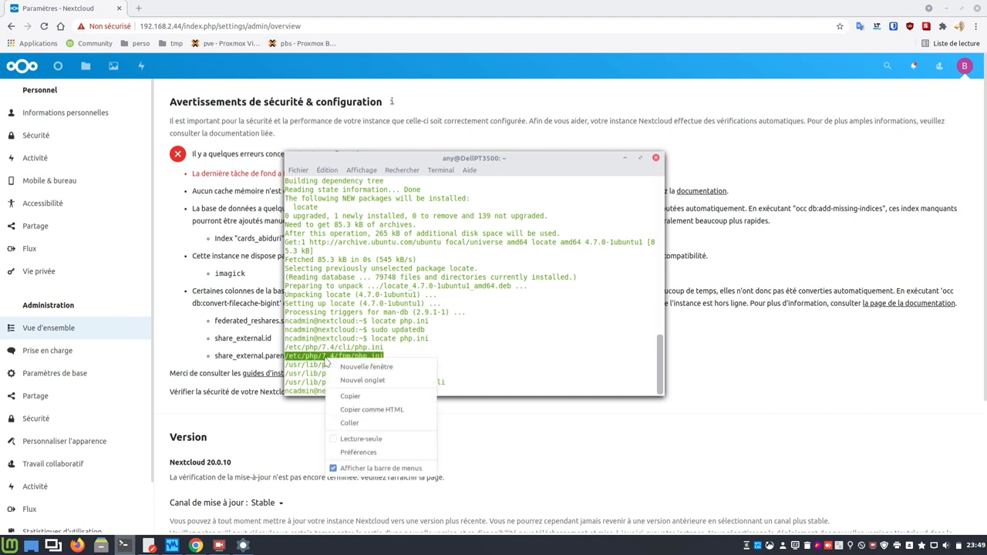
left_click(349, 396)
left_click(506, 390)
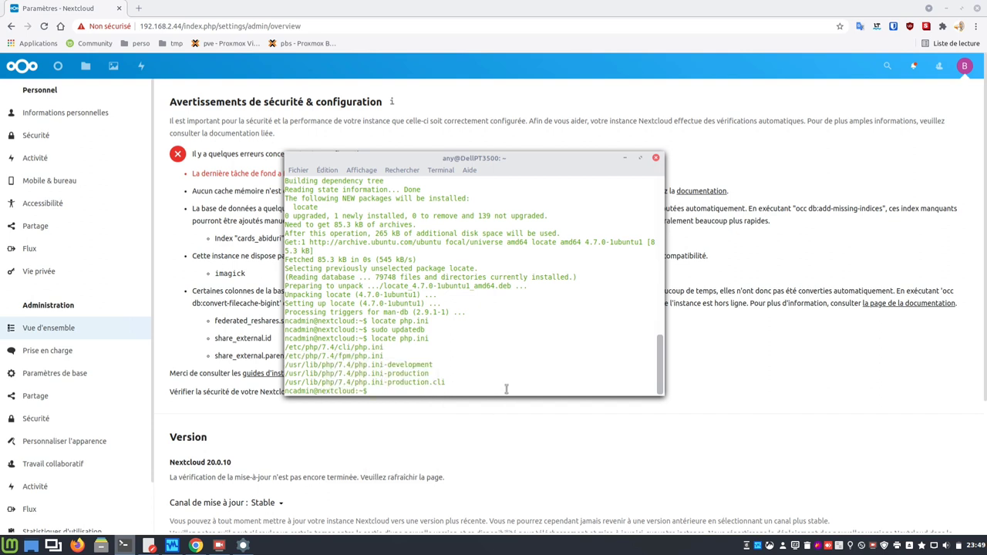
type("sudo nano")
key("ctrl+shift+v")
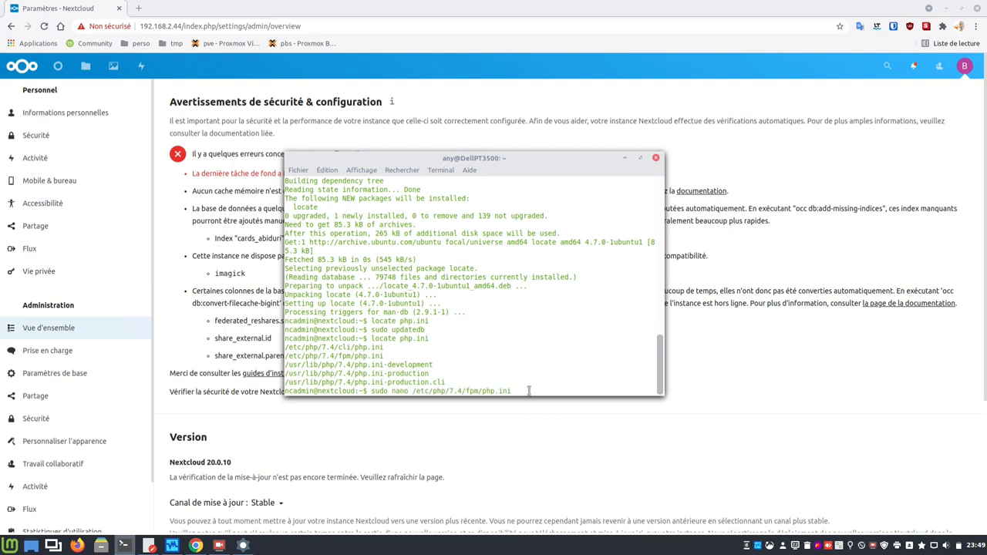
key("Return")
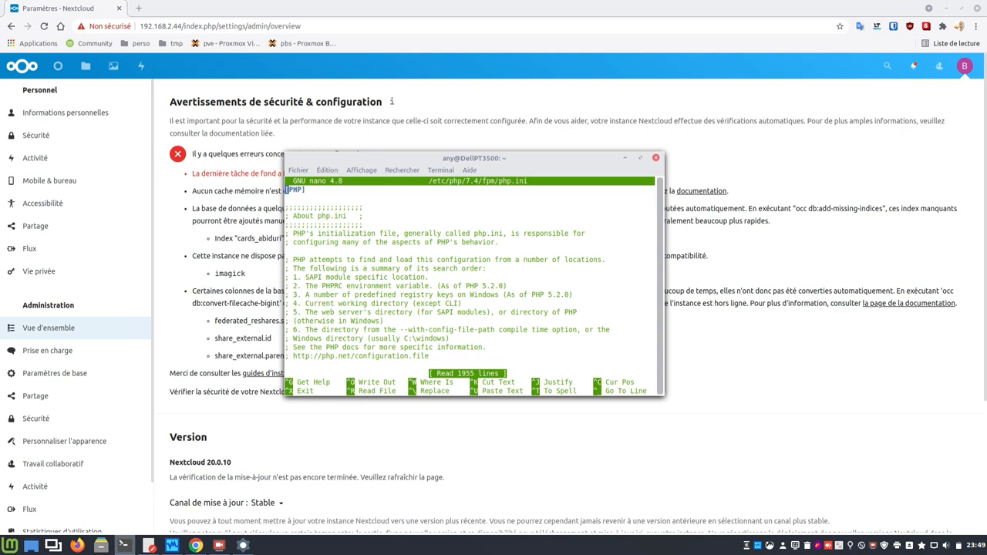
- Find the memory_limit setting in php.ini to check its value, and exit nano without editing the file
key("ctrl+w")
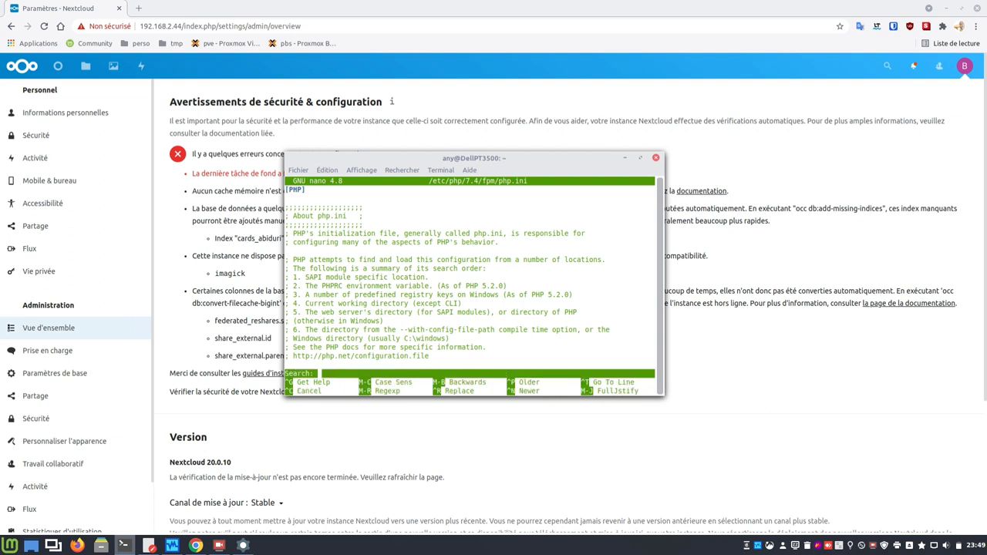
type("memory limit")
key("Return")
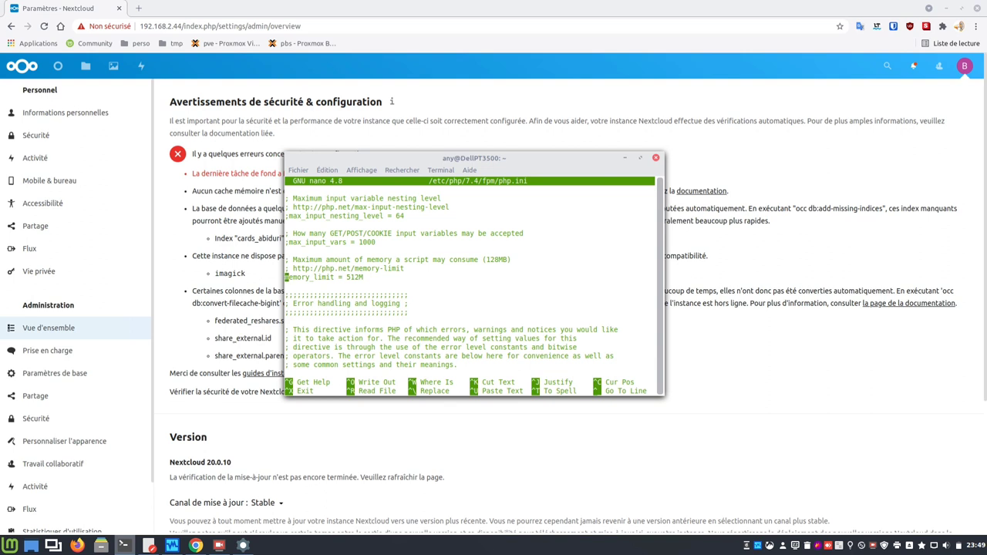
key("Right")
key("Right")
key("Right")
key("Right")
key("Right")
key("Right")
key("Right")
key("Right")
key("Right")
key("Right")
key("Right")
key("Right")
key("Right")
key("Right")
key("Right")
key("Right")
key("Right")
key("Right")
key("ctrl+x")
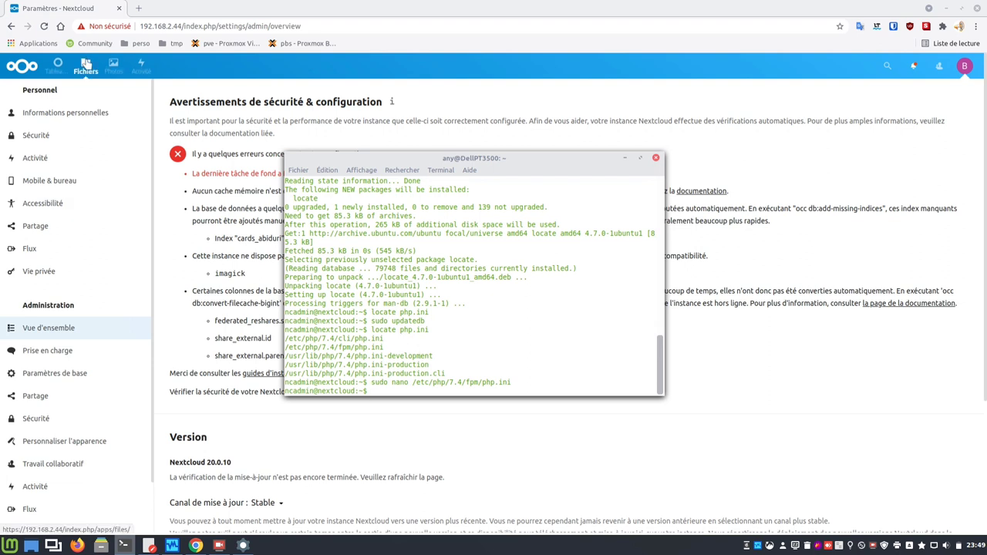
- Switch to the Nextcloud files in the browser and create a new folder named ISO
left_click(87, 65)
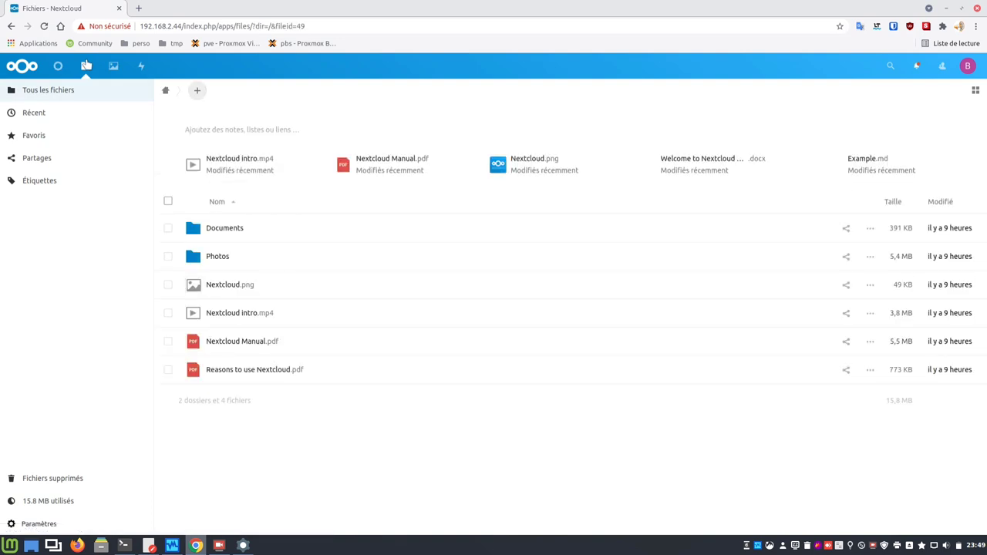
left_click(196, 90)
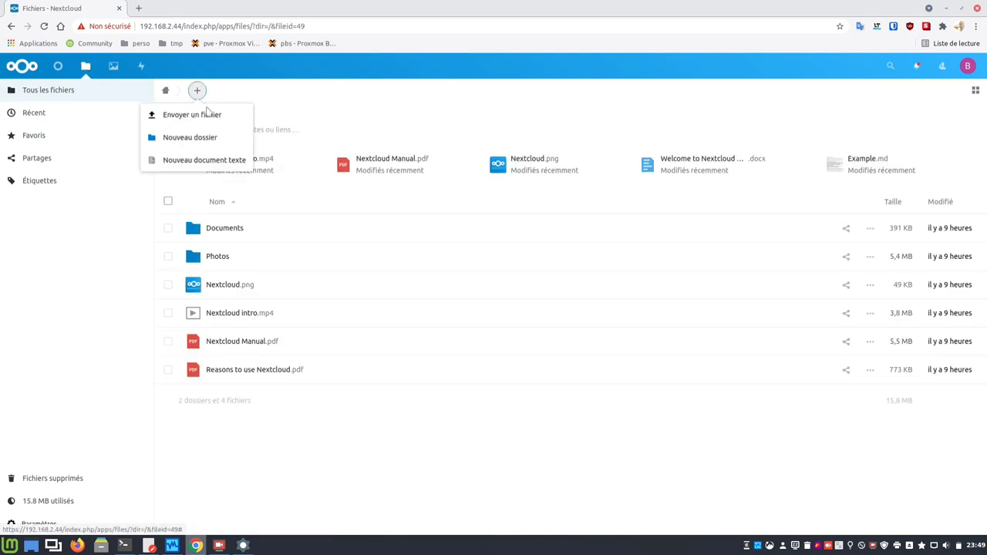
left_click(208, 137)
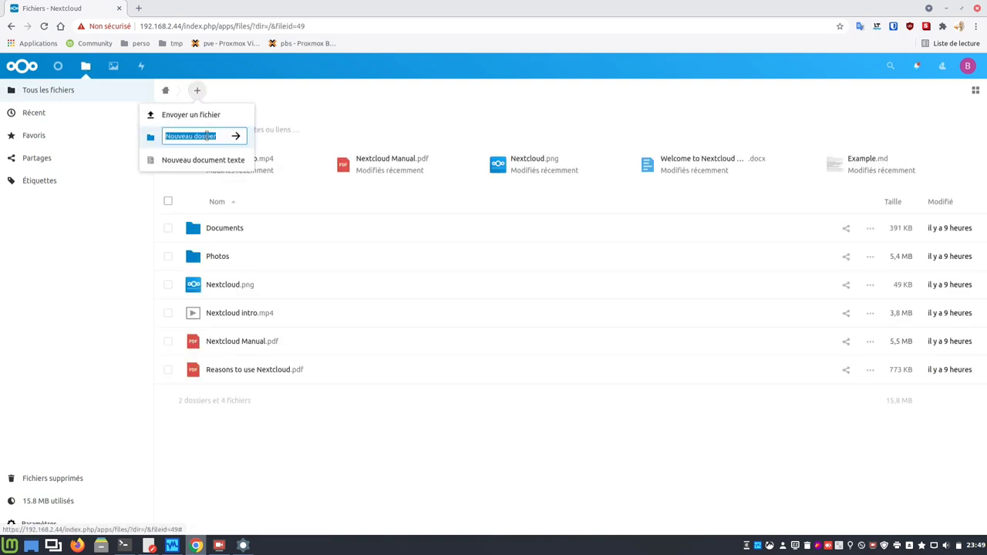
type("ISO")
key("Return")
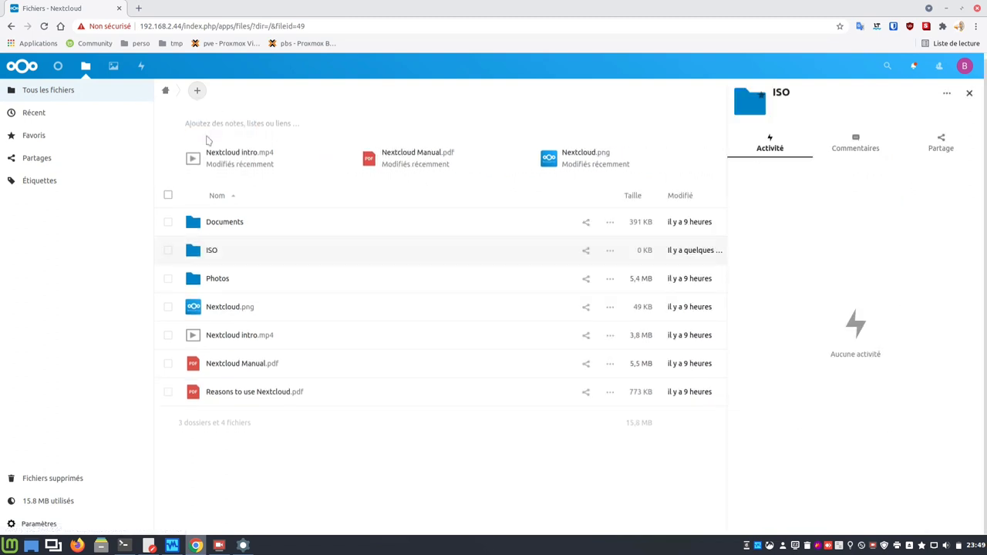
- Upload virtio-win-0.1.185.iso from the local ISO directory into the new ISO folder
left_click(211, 252)
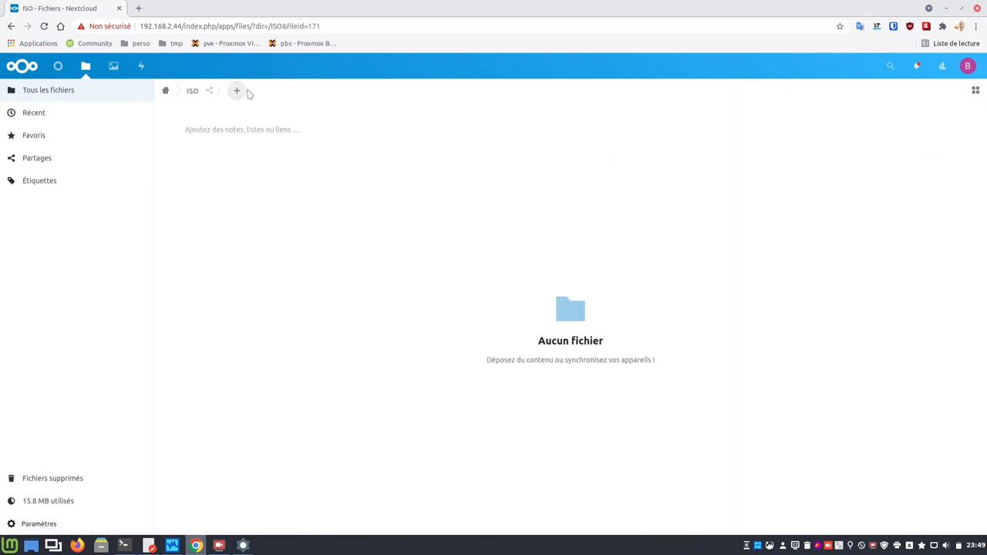
left_click(237, 91)
left_click(243, 117)
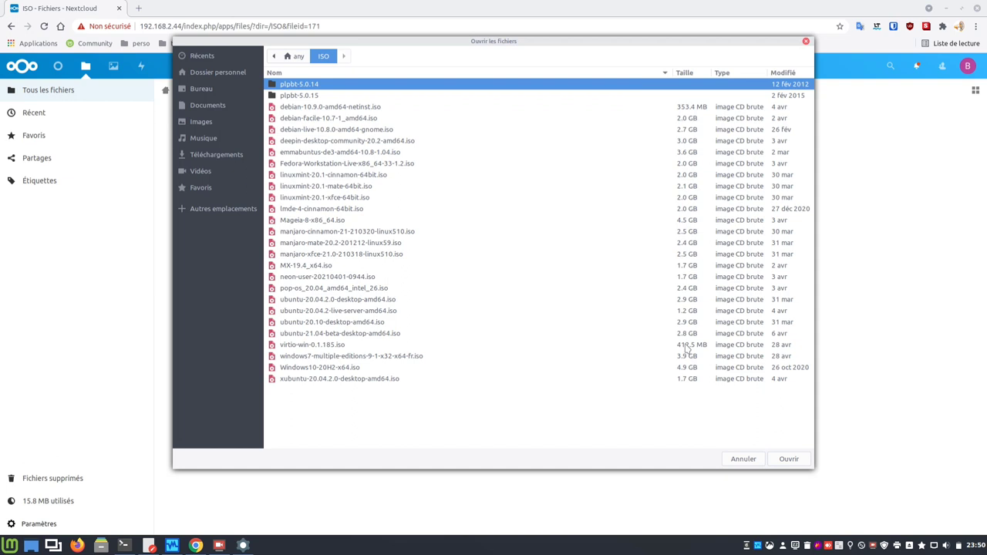
double_click(687, 345)
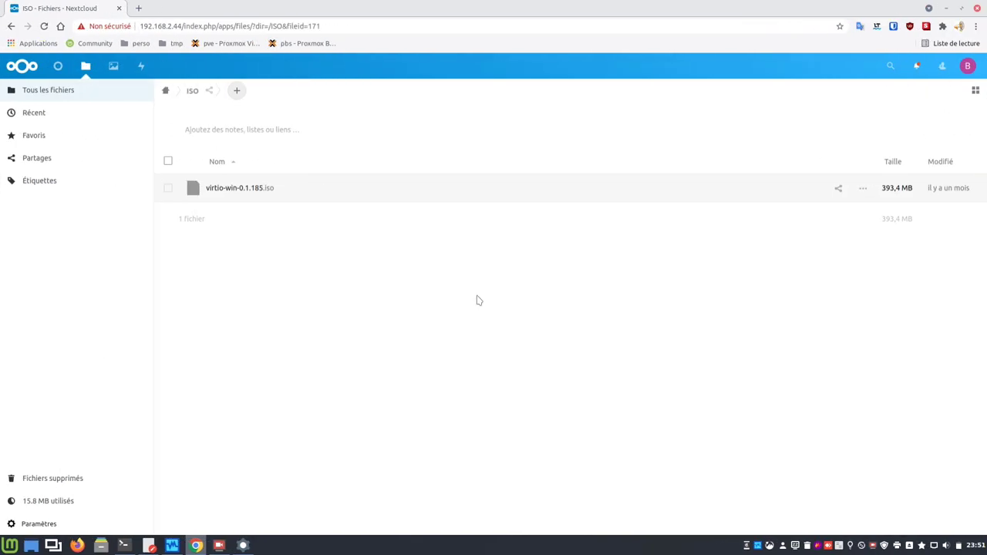
- Return to the Nextcloud administration overview to review the remaining security and configuration warnings
left_click(966, 69)
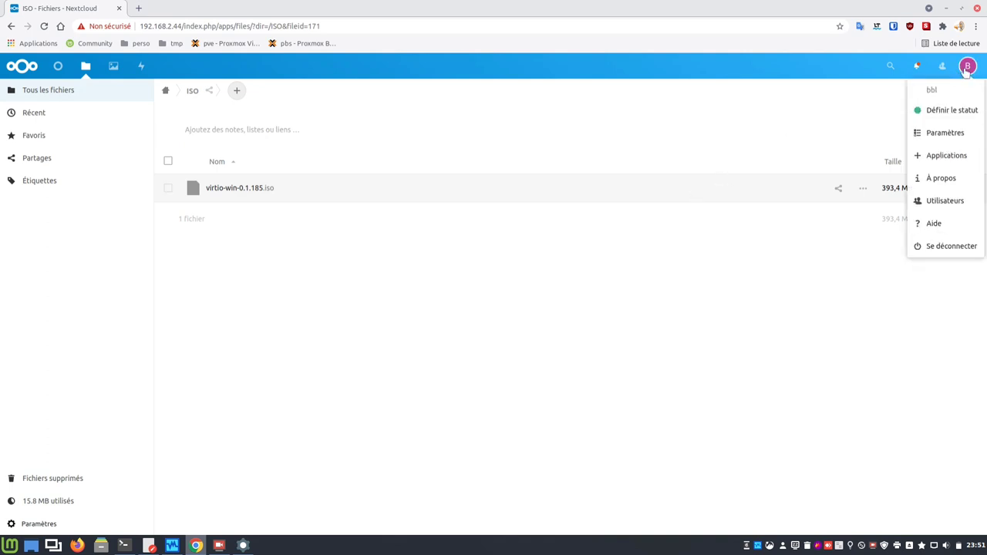
left_click(935, 137)
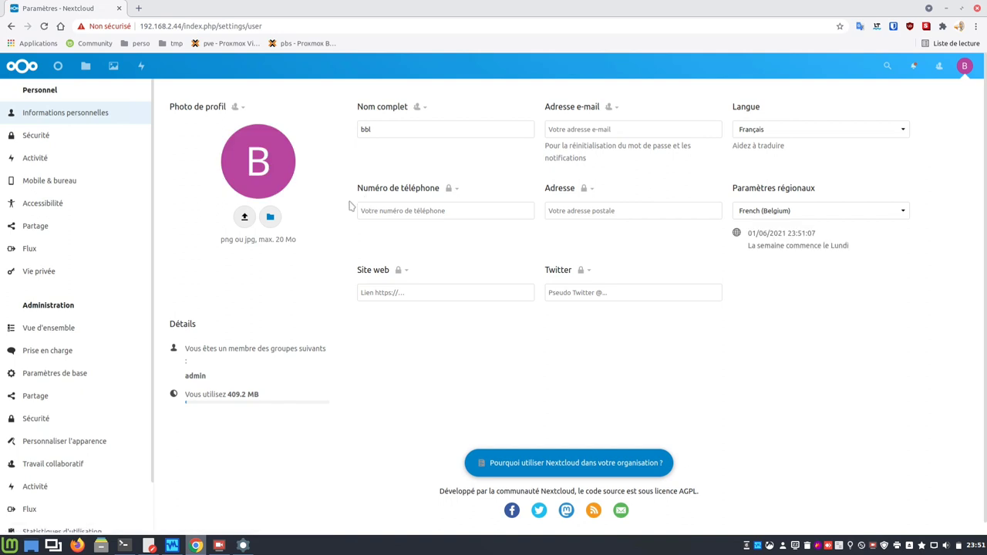
left_click(48, 331)
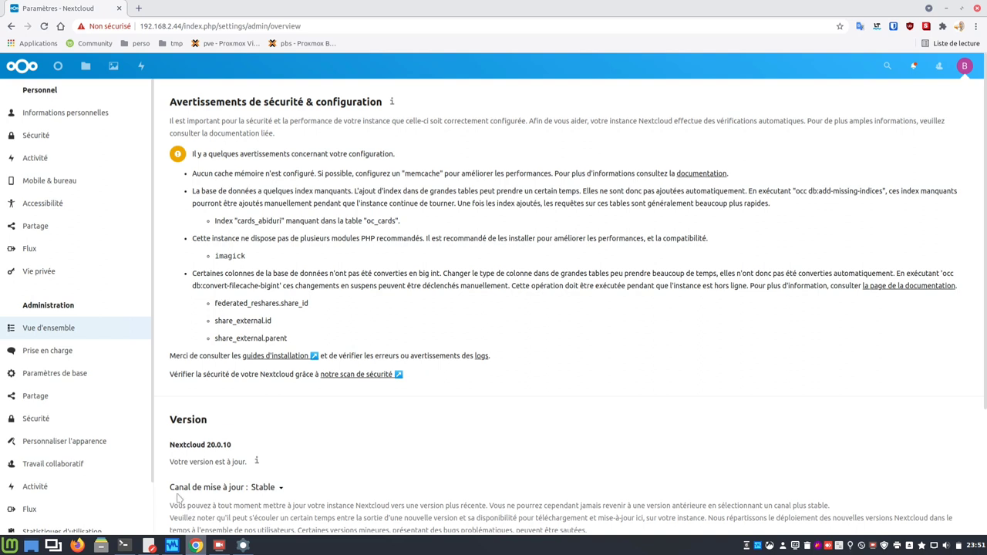
- Switch to the terminal and install Redis with sudo apt install redis-server, accepting the additional packages
left_click(124, 545)
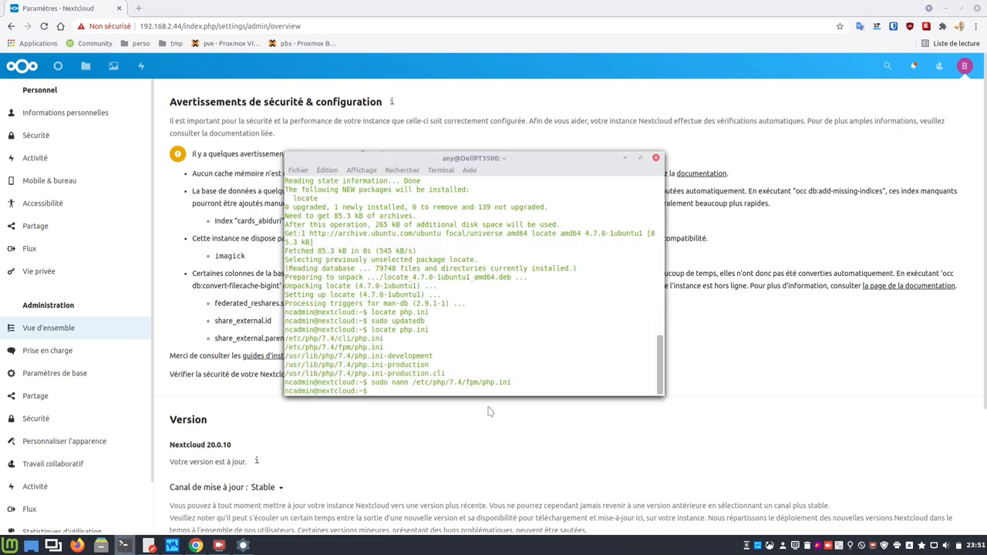
type("sudo apt install redis-server")
key("Return")
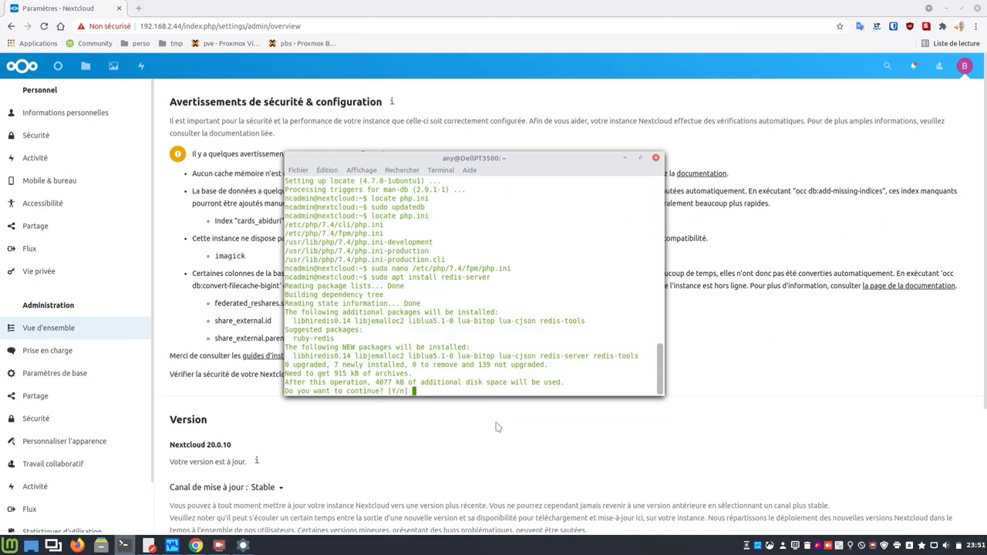
key("Return")
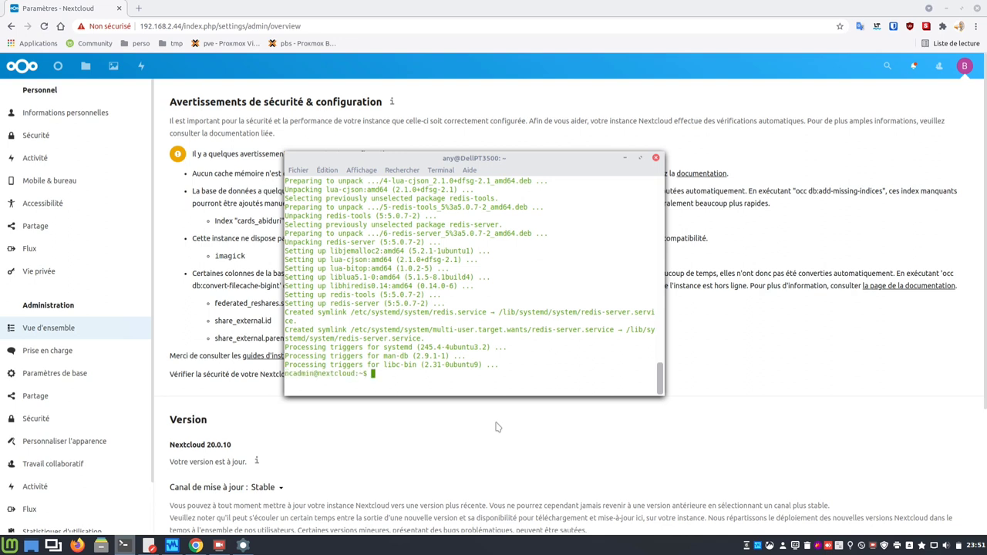
- Check the Redis version with redis-server -v and the service state with systemctl status redis
type("redis-ser")
key("Tab")
type("-v")
key("Return")
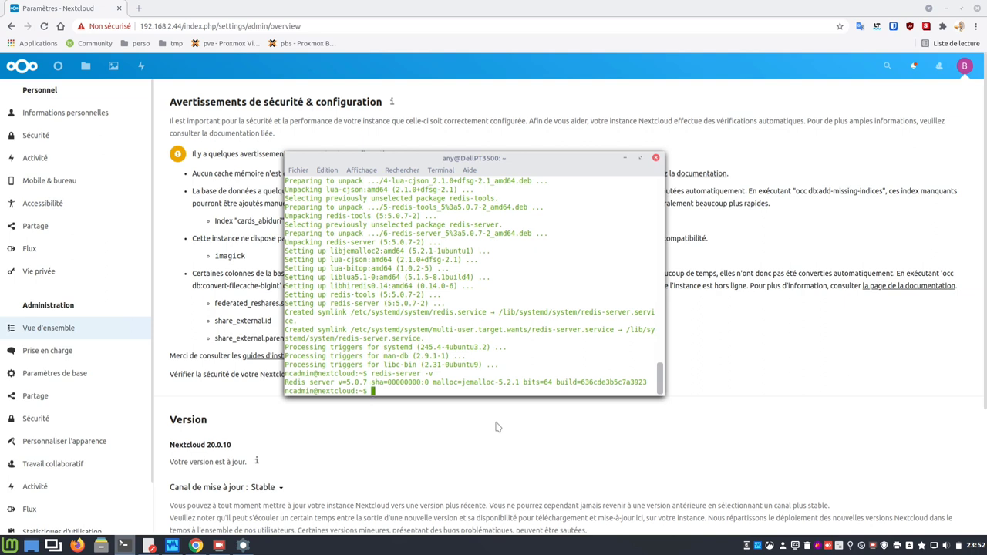
type("systemctl status redis")
key("Return")
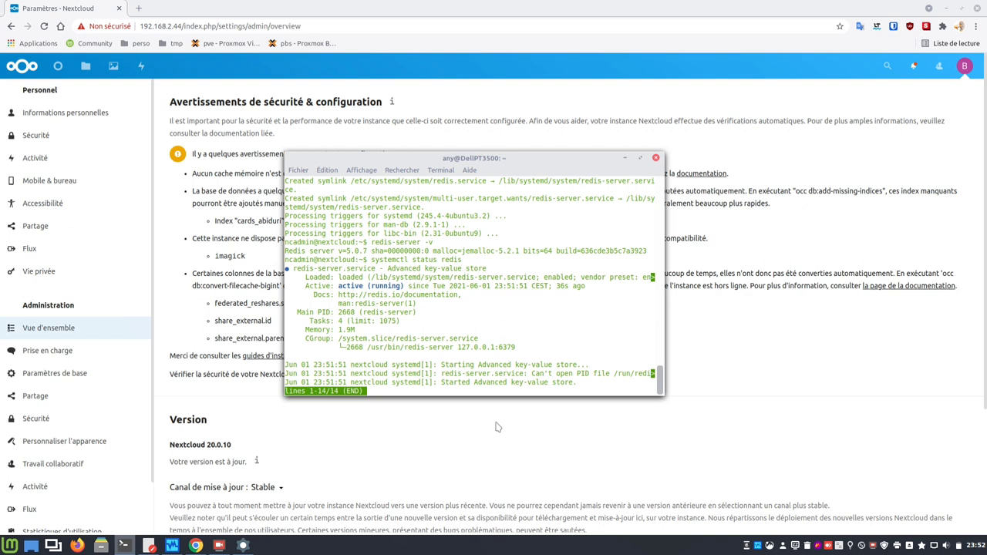
key("q")
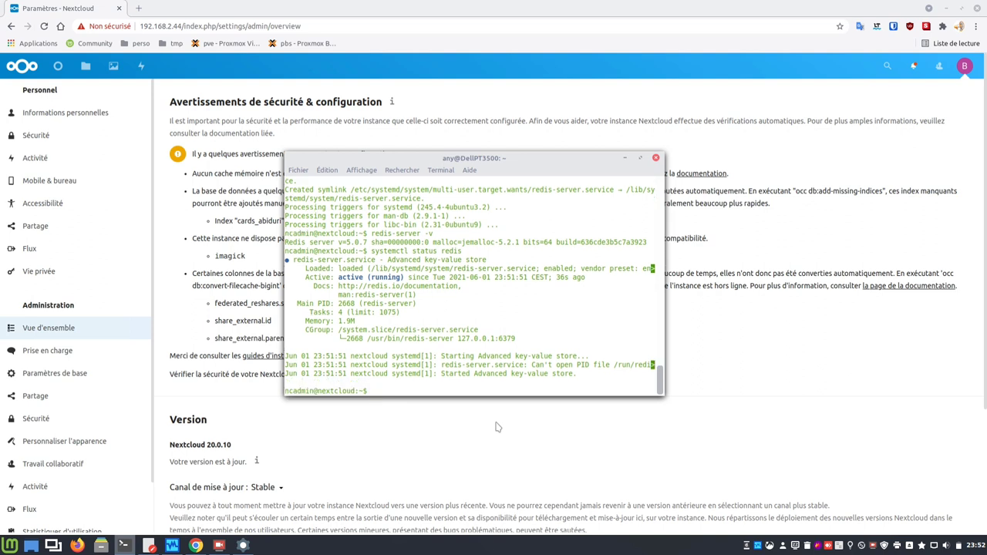
- Enable the Redis service at boot with sudo systemctl enable redis-server
type("sudo systemctl enable redis-server@")
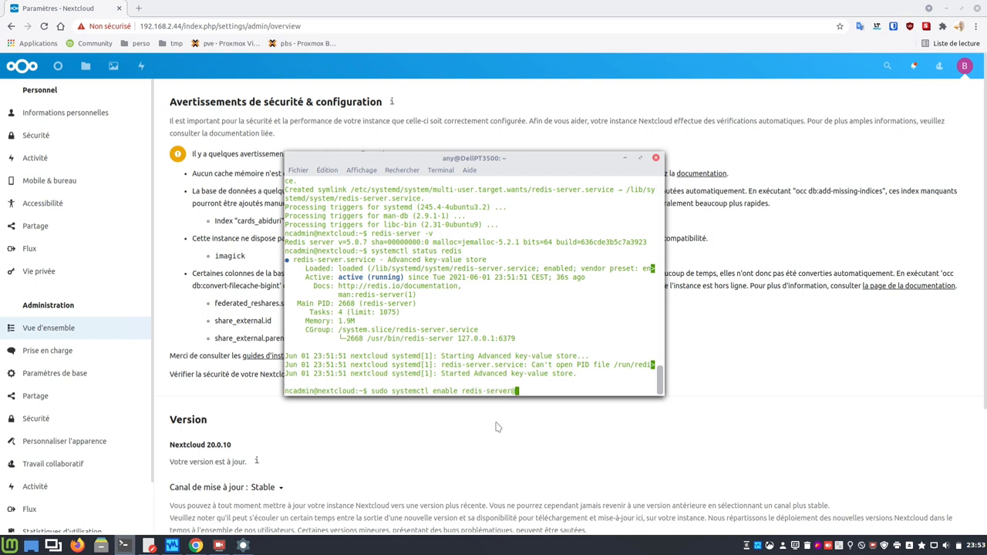
key("BackSpace")
key("Return")
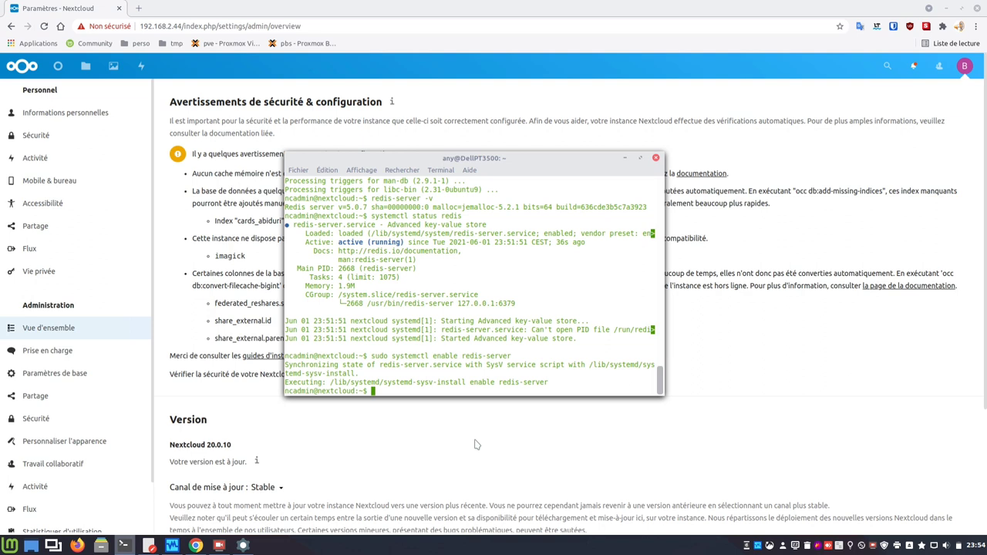
- Install the PHP Redis extension with sudo apt install php-redis, accepting the additional package
type("sudo apt install php-re")
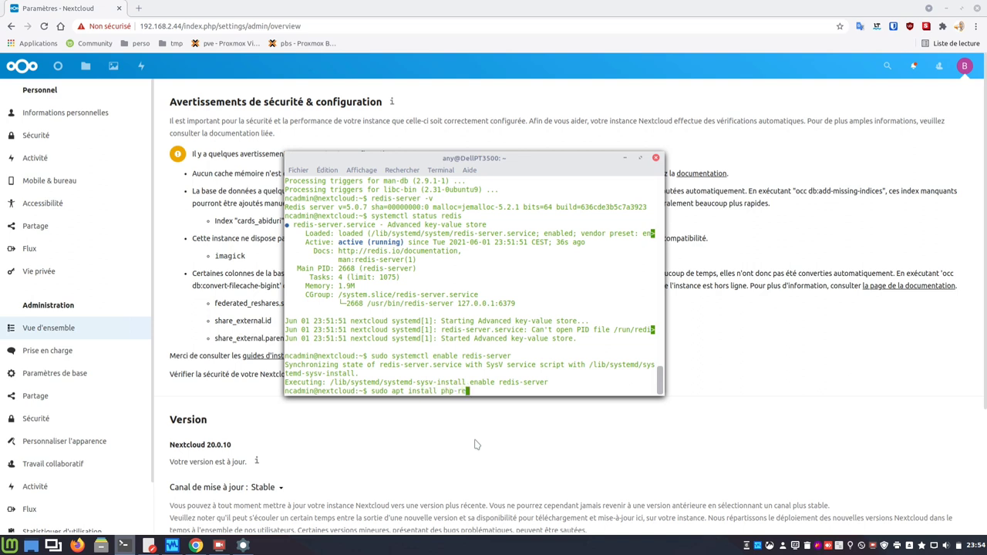
type("dis")
key("Return")
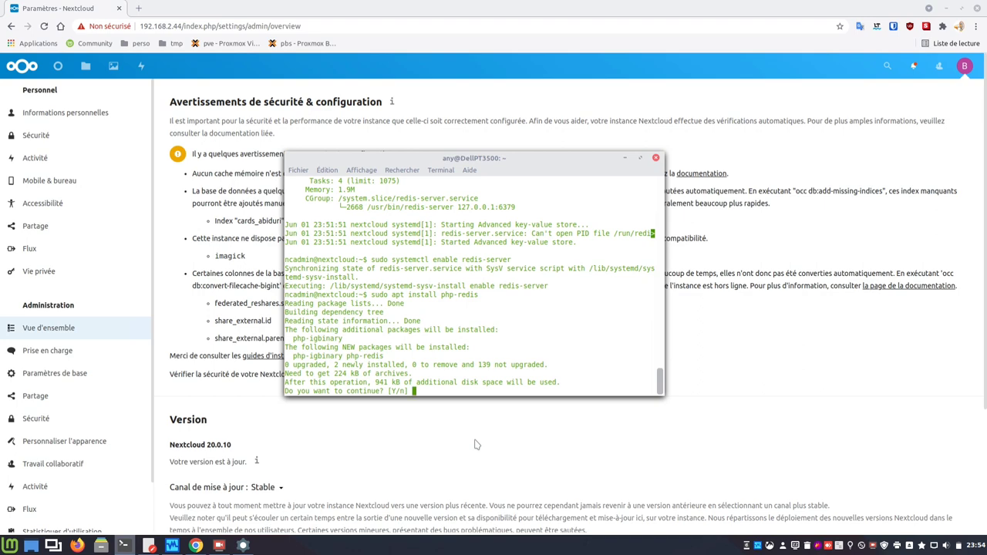
key("Return")
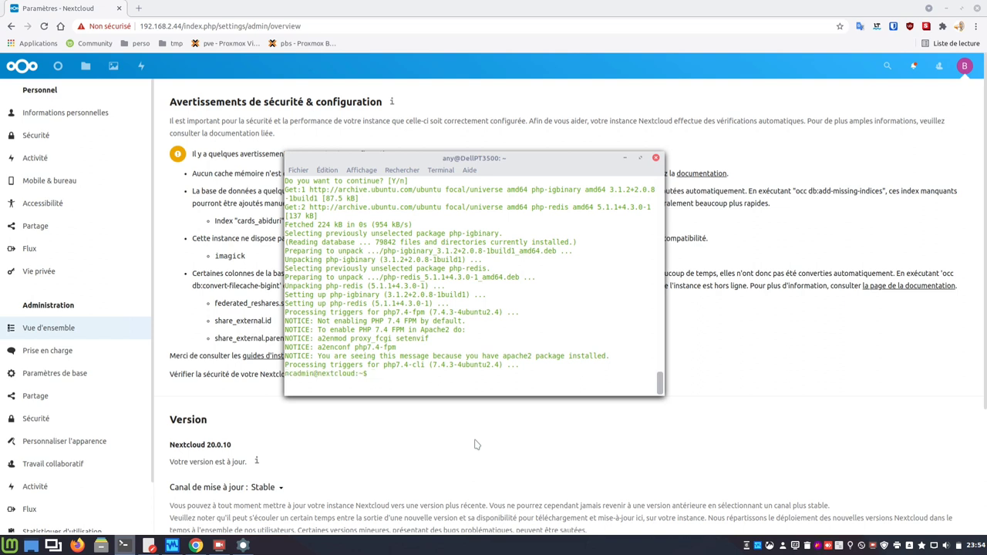
- Run php --ri redis, enlarge the terminal to examine the Redis extension's details, and restore the window size
type("php --ri redis")
key("Return")
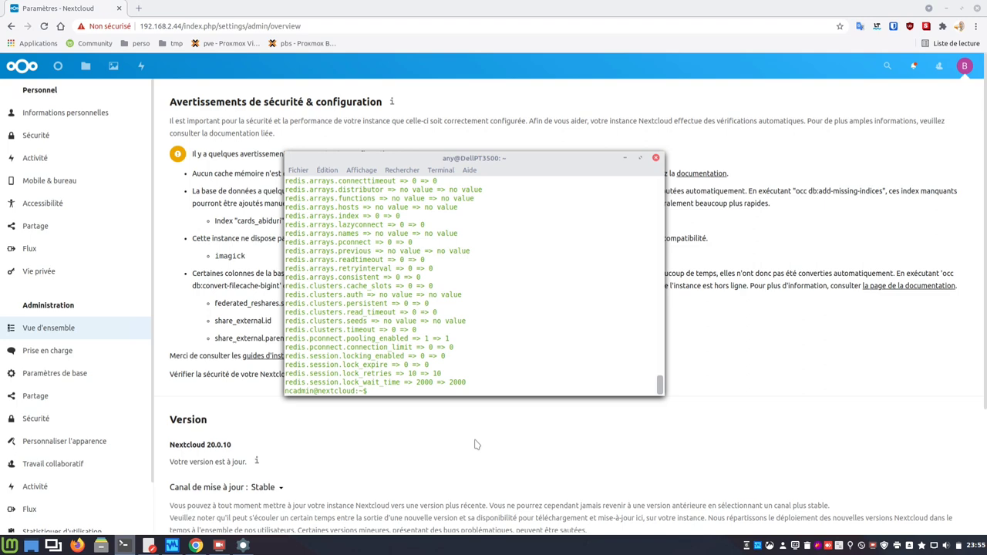
left_click(643, 159)
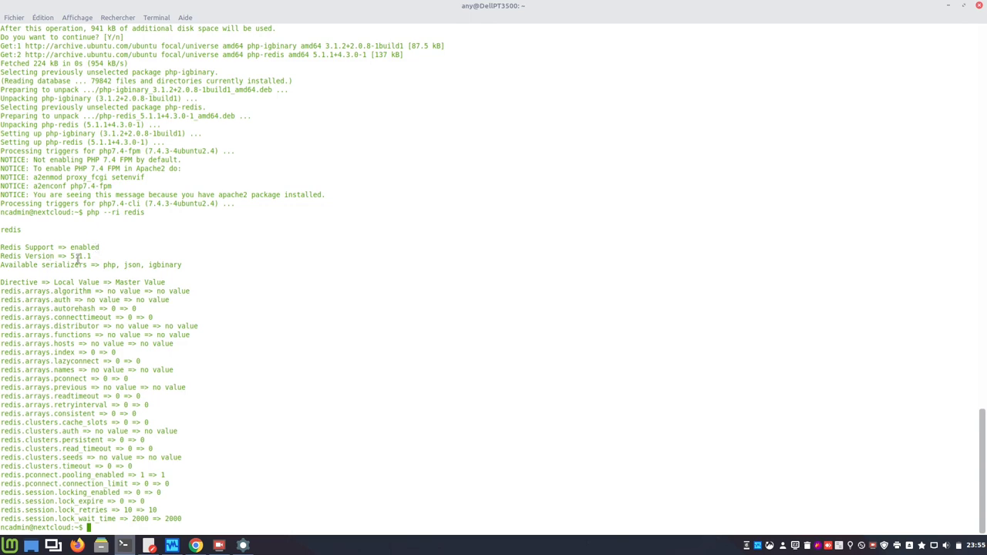
left_click(964, 10)
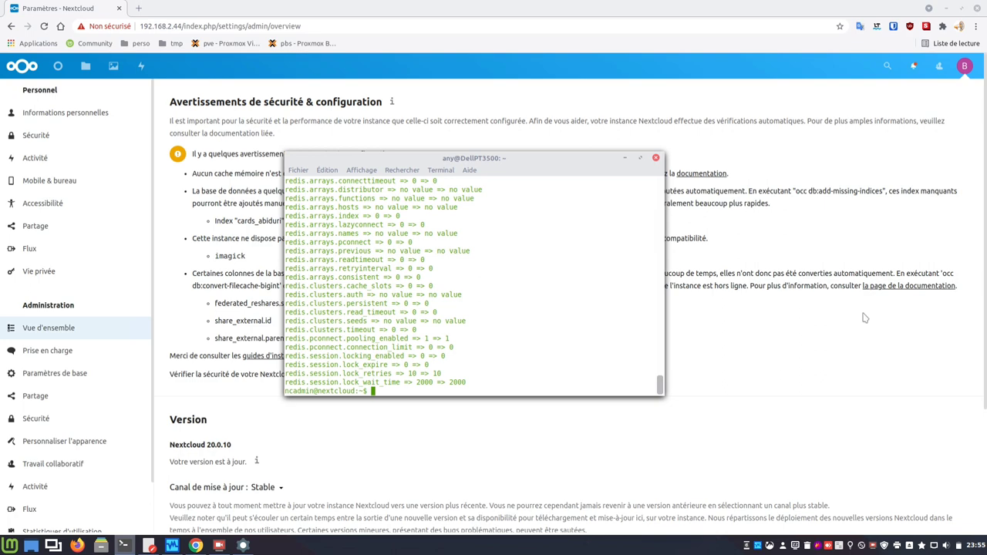
left_click(640, 157)
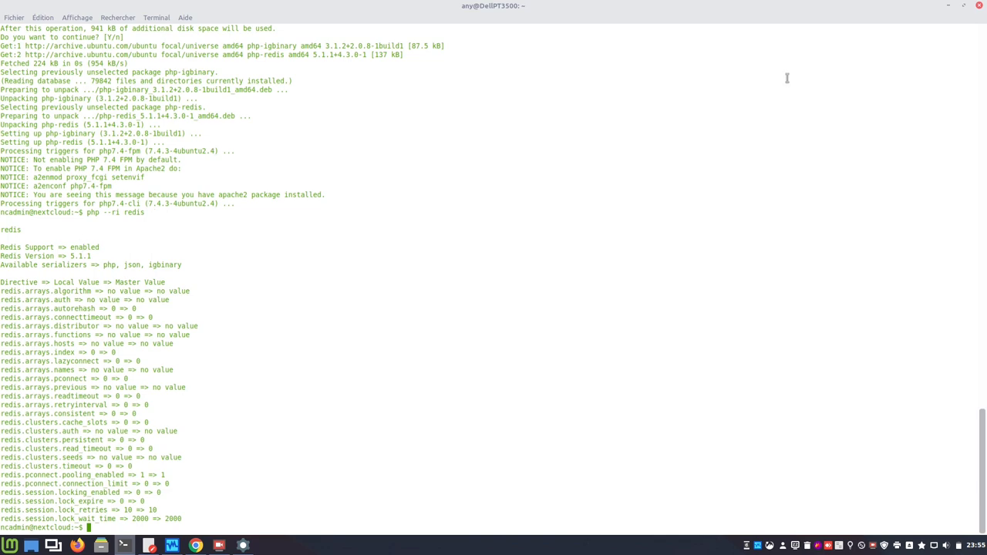
left_click(964, 10)
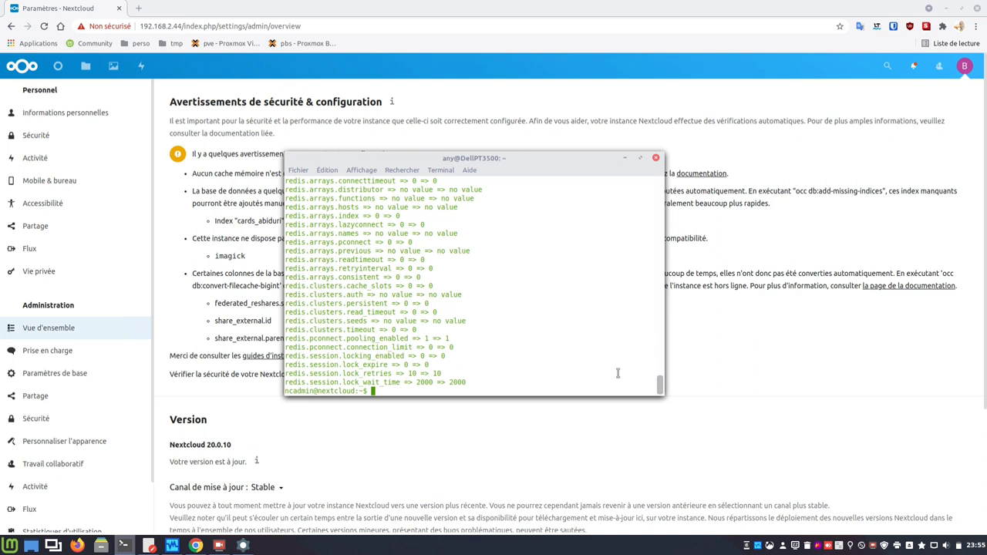
type("sudo")
type("phpenmod redis")
key("BackSpace")
key("BackSpace")
key("BackSpace")
key("BackSpace")
key("BackSpace")
key("BackSpace")
key("BackSpace")
key("BackSpace")
key("BackSpace")
key("BackSpace")
key("BackSpace")
key("BackSpace")
key("BackSpace")
key("BackSpace")
key("BackSpace")
key("BackSpace")
key("BackSpace")
key("BackSpace")
key("BackSpace")
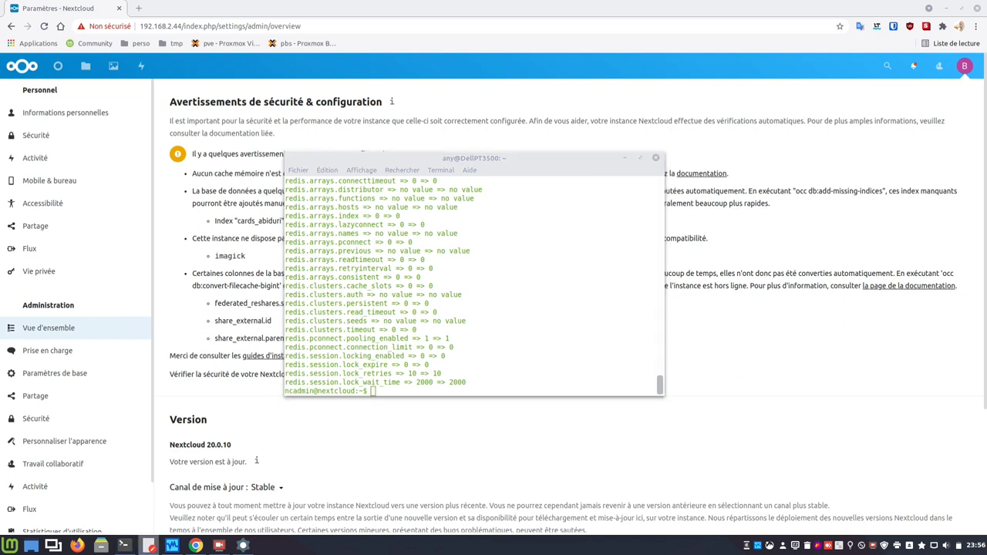
left_click(495, 388)
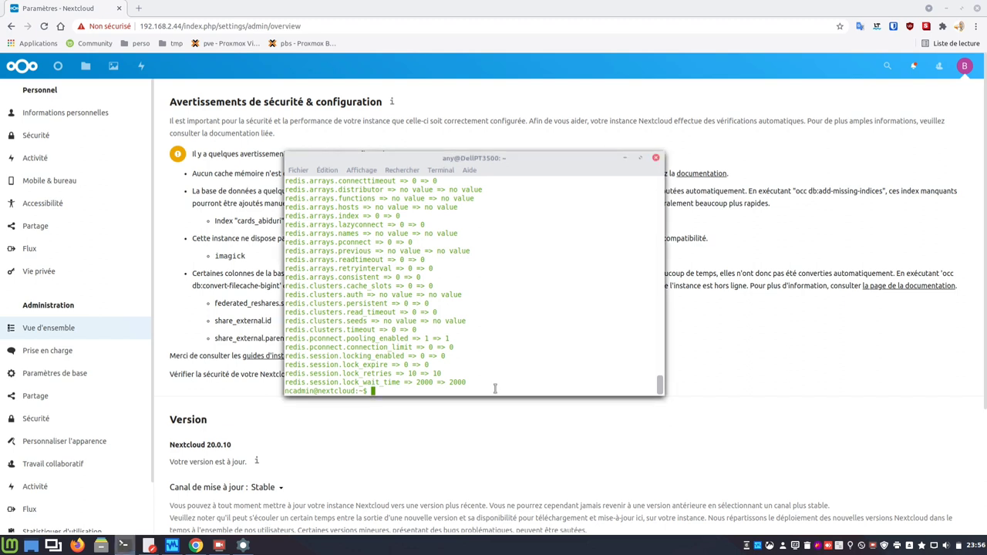
- Open the Nextcloud configuration file with sudo nano /var/www/nextcloud/config/config.php
right_click(495, 387)
left_click(518, 455)
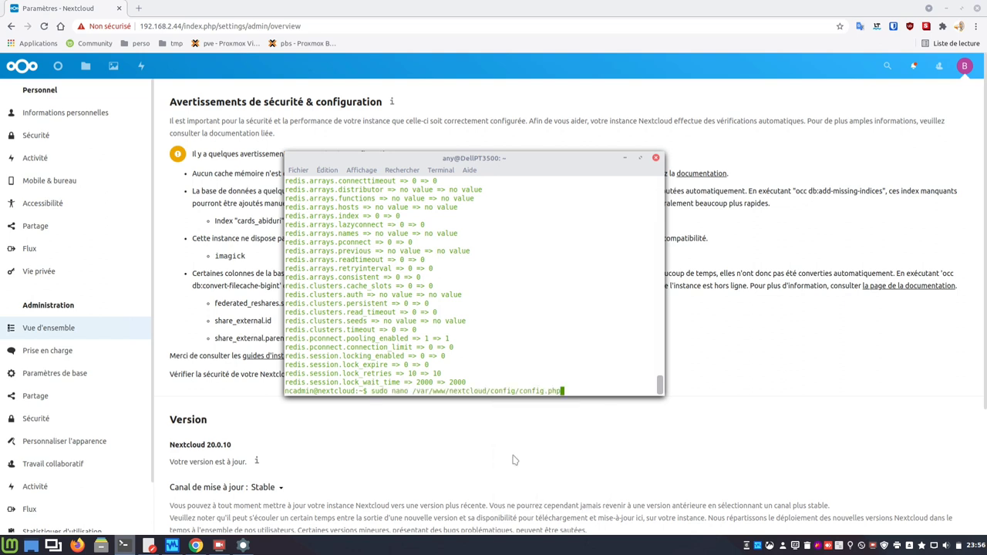
key("Return")
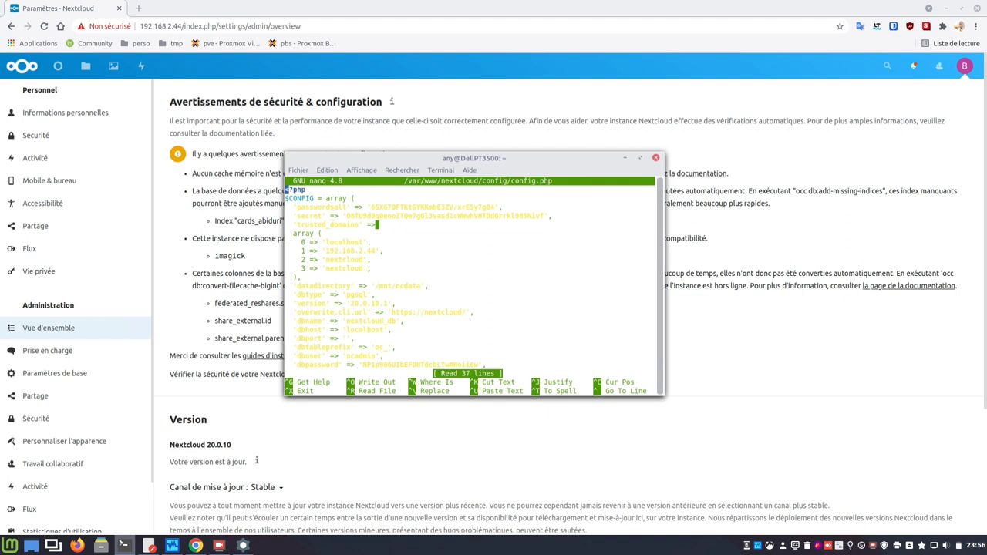
left_click(285, 189)
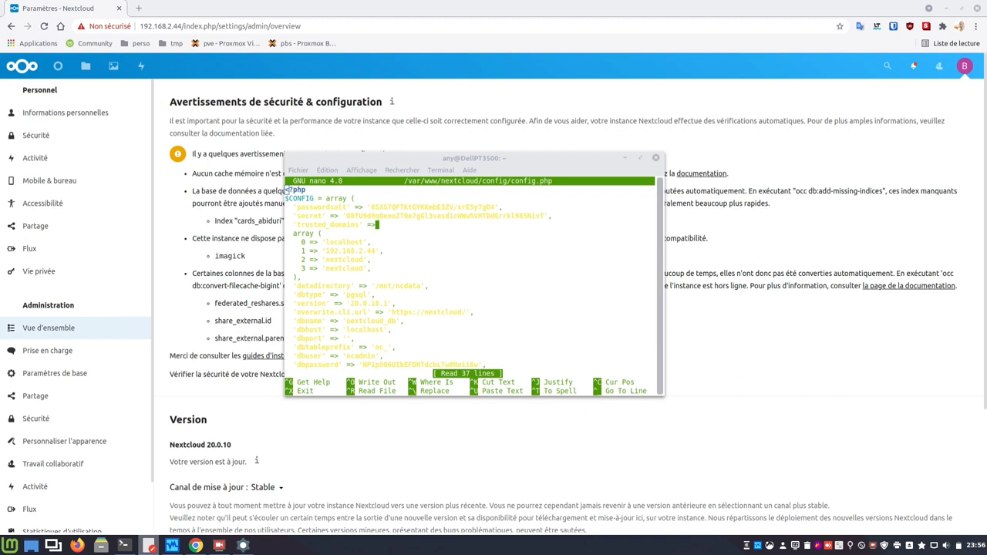
left_click(383, 164)
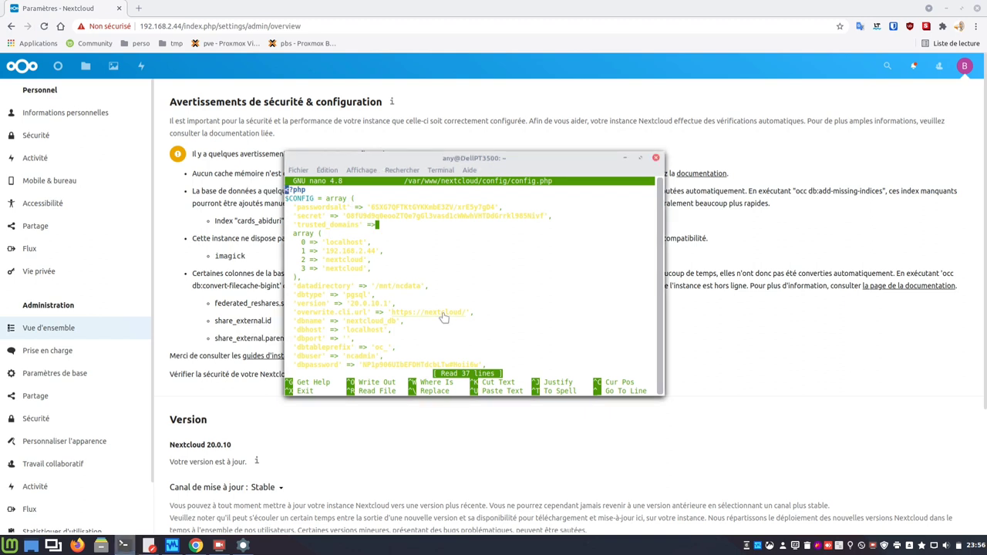
- Below the 'maintenance' line, add memcache.distributed, memcache.local and memcache.locking as '\OC\Memcache\Redis', plus a redis array with host 'localhost' and port 6379
key("Down")
key("Down")
key("Down")
key("Down")
key("Down")
key("Down")
key("Down")
key("Down")
key("Down")
key("Down")
key("Down")
key("Down")
key("Down")
key("Down")
key("Down")
key("Down")
key("Down")
key("Down")
key("Down")
key("Down")
key("Down")
key("Down")
key("Down")
key("Down")
key("Down")
key("Down")
key("Down")
key("Down")
key("Down")
key("Down")
key("Down")
key("Down")
key("Down")
key("Down")
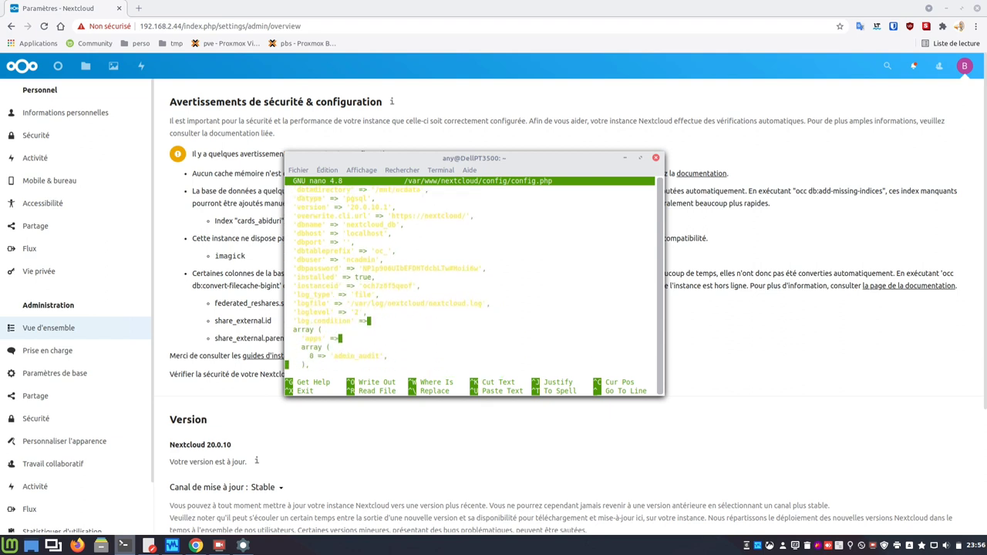
key("Down")
key("Down")
key("Down")
key("Up")
key("Up")
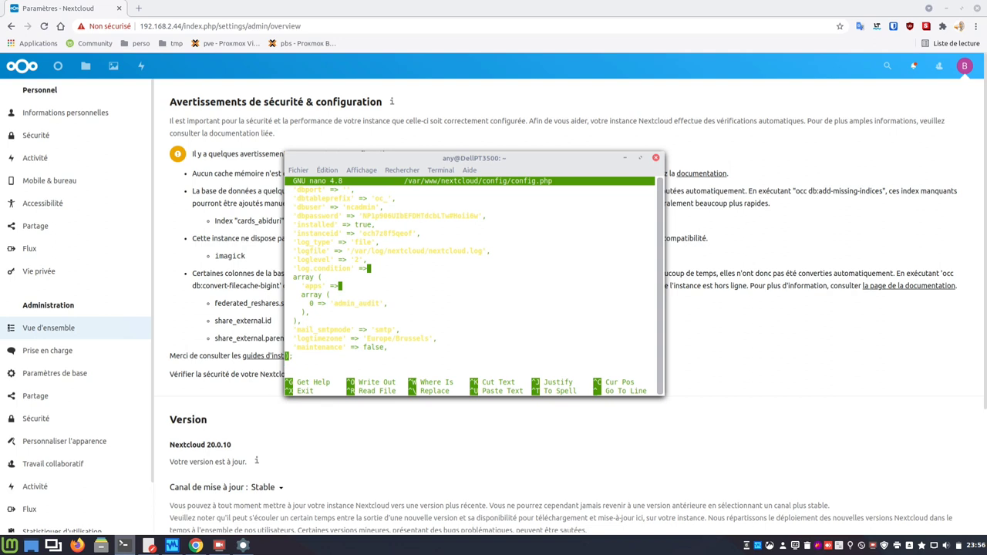
key("Right")
key("Right")
key("Right")
key("Right")
key("Right")
key("Right")
key("Right")
key("End")
key("Return")
type("'memcache.distributed' => '\\OC\\Memcache\\Redis', 'memcache.local' => '\\OC\\Memcache\\Redis', 'memcache.locking' => '\\OC\\Memcache\\Redis', 'redis' => array(     'host' => 'localhost',     'port' => 6379,     ),")
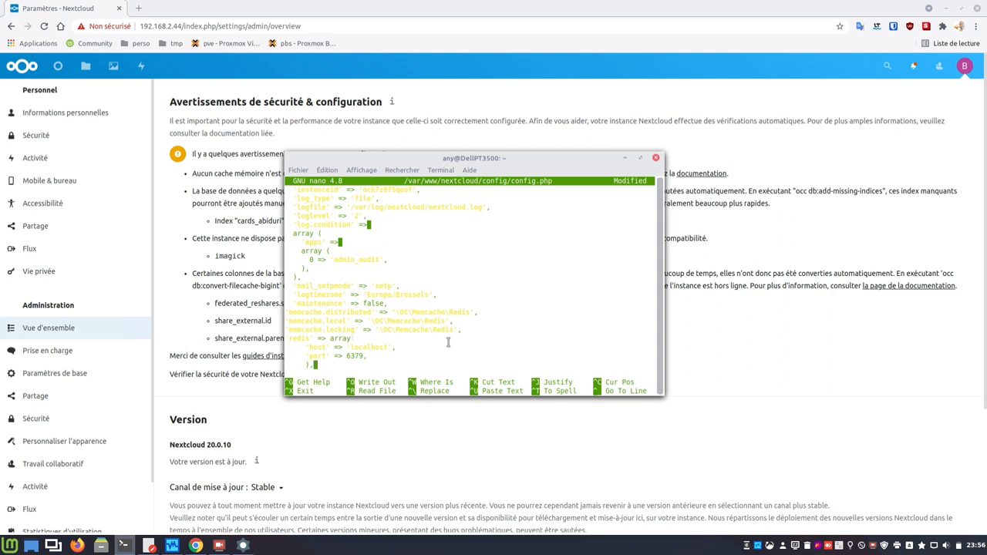
- Indent the added memcache lines and the redis array so they align with the existing configuration entries
key("Up")
key("Up")
key("Up")
key("Up")
key("Up")
key("Up")
key("Home")
key("Down")
key("Home")
key("Down")
key("Home")
key("Down")
key("Home")
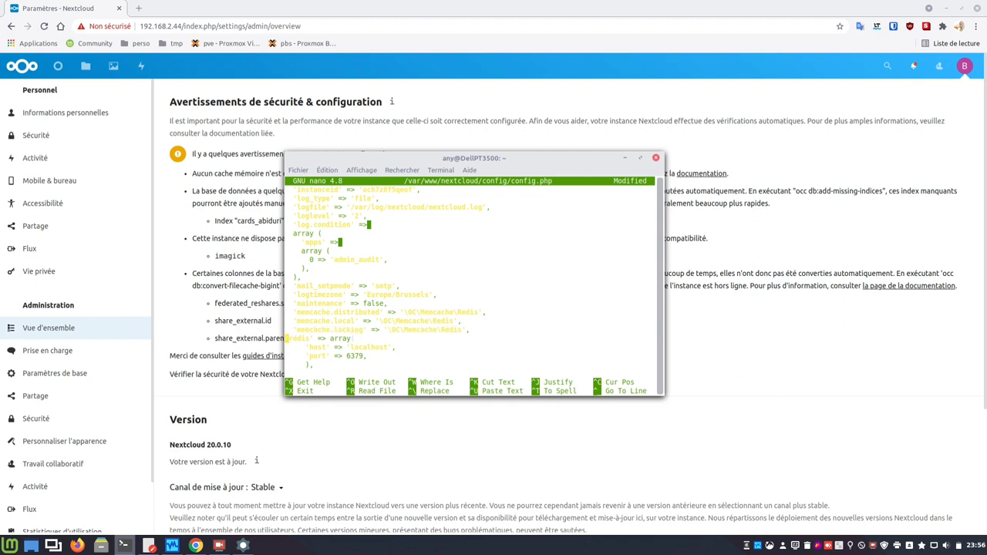
key("Down")
key("Down")
key("Home")
key("Down")
key("Home")
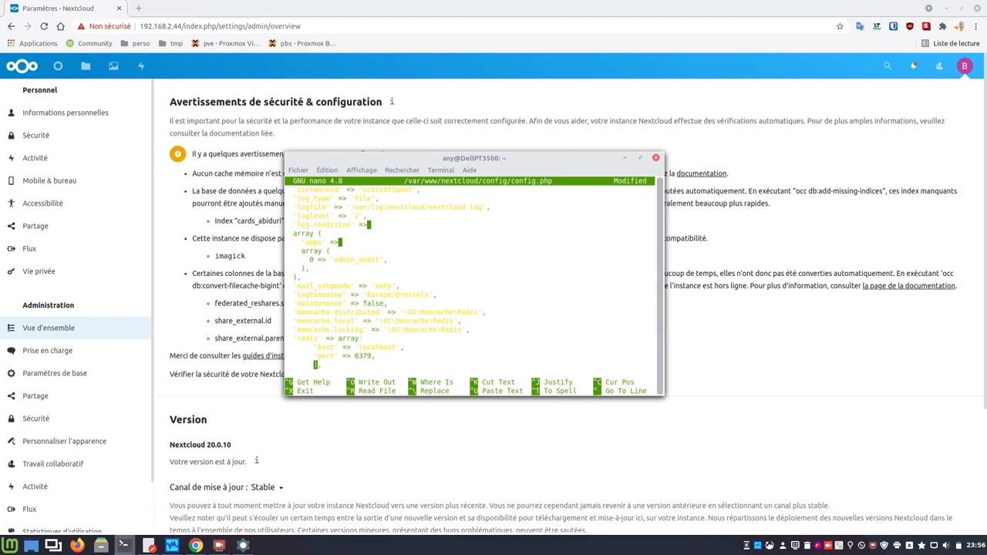
- Save config.php under its existing name and exit nano
key("ctrl+o")
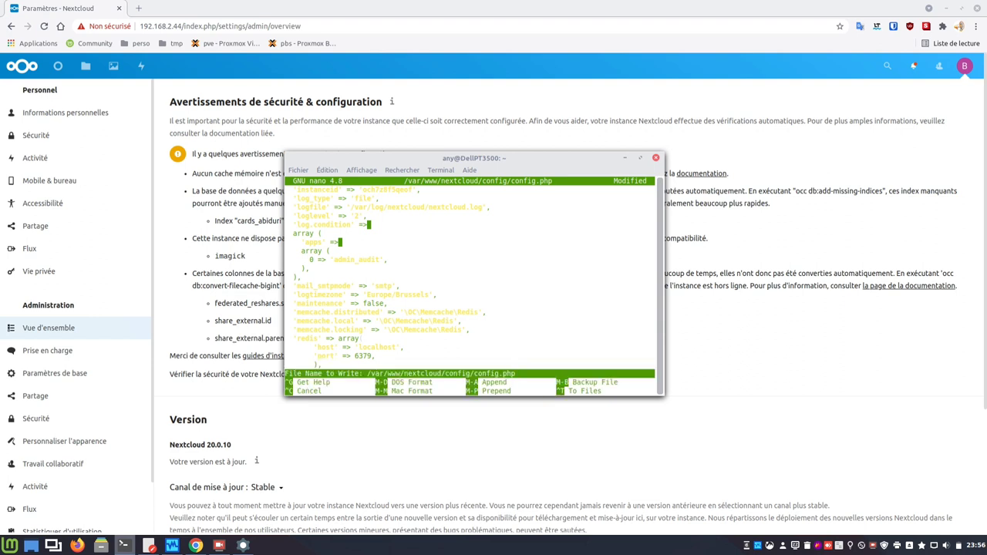
key("Return")
key("ctrl+x")
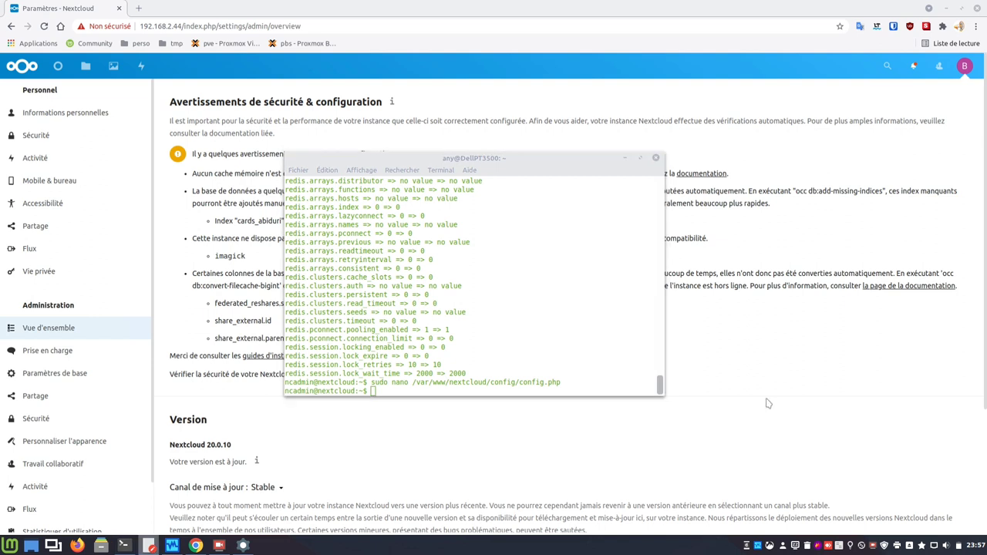
- Restart the web server and PHP with sudo systemctl restart apache2 php7.4-fpm
left_click(532, 388)
right_click(532, 388)
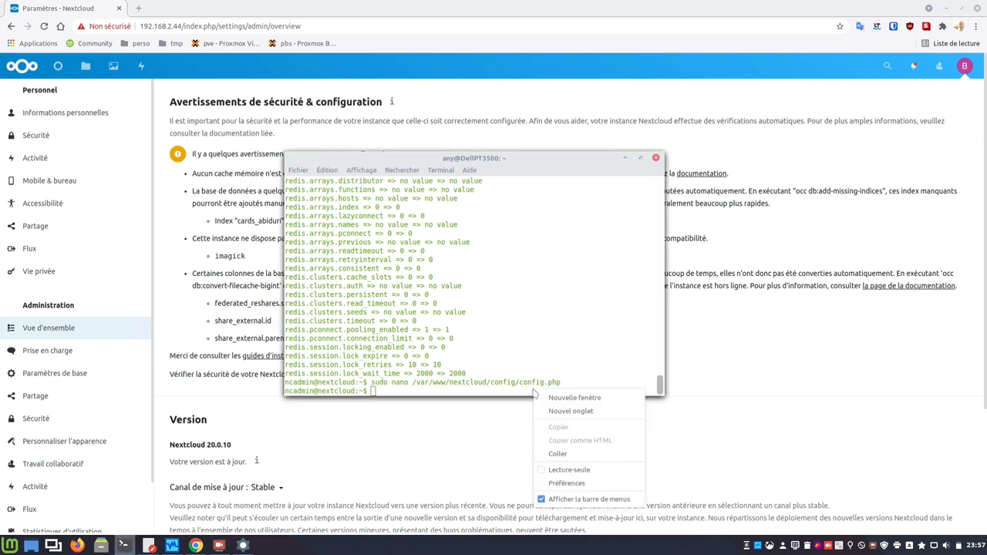
left_click(552, 455)
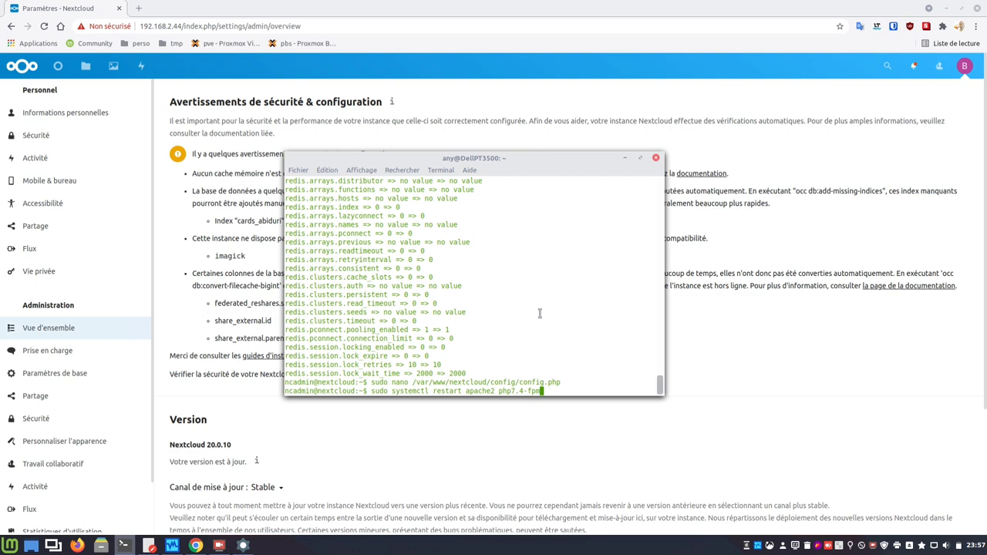
key("Return")
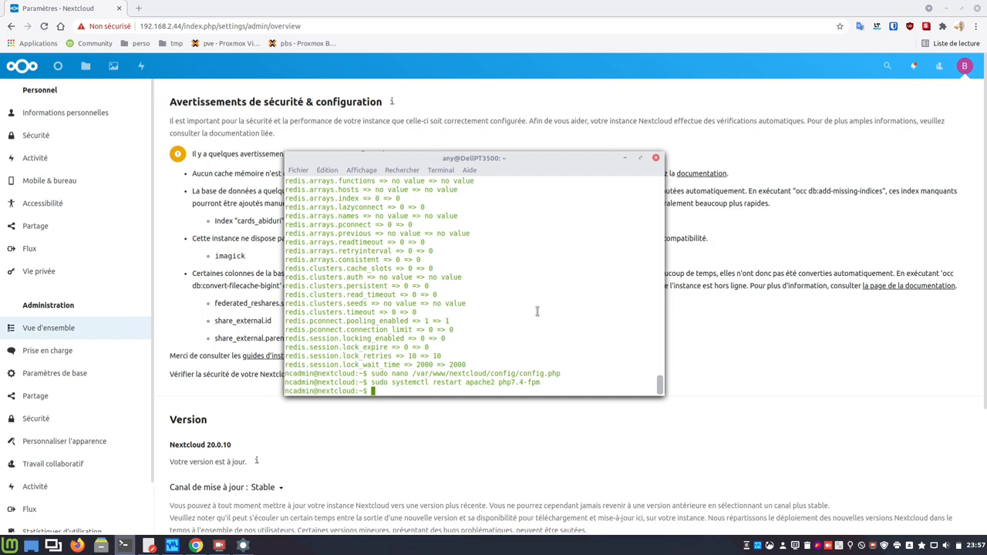
- Switch to the browser, reload the Nextcloud administration overview to check the memory cache warning, and examine the missing database index warning
left_click(311, 14)
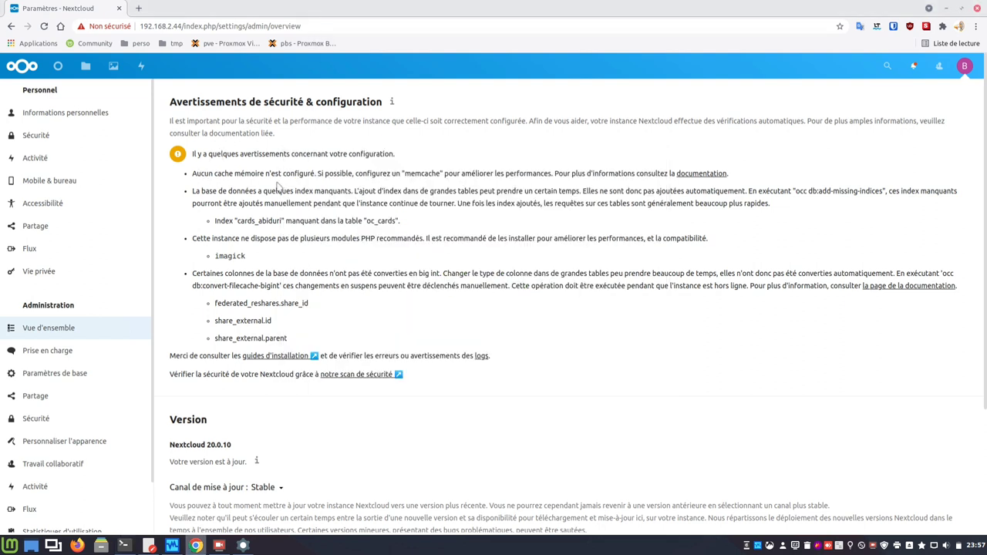
left_click(43, 27)
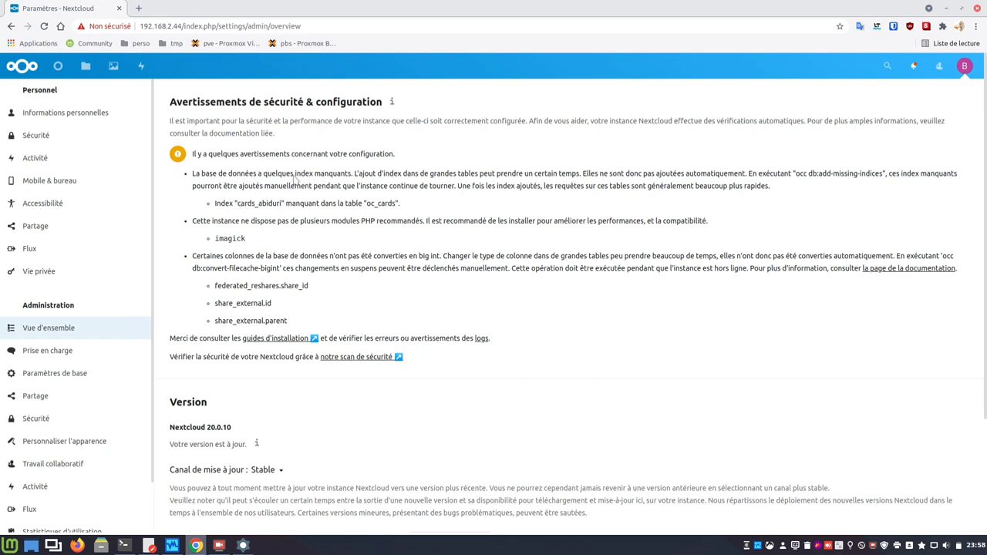
left_click_drag(296, 178, 352, 176)
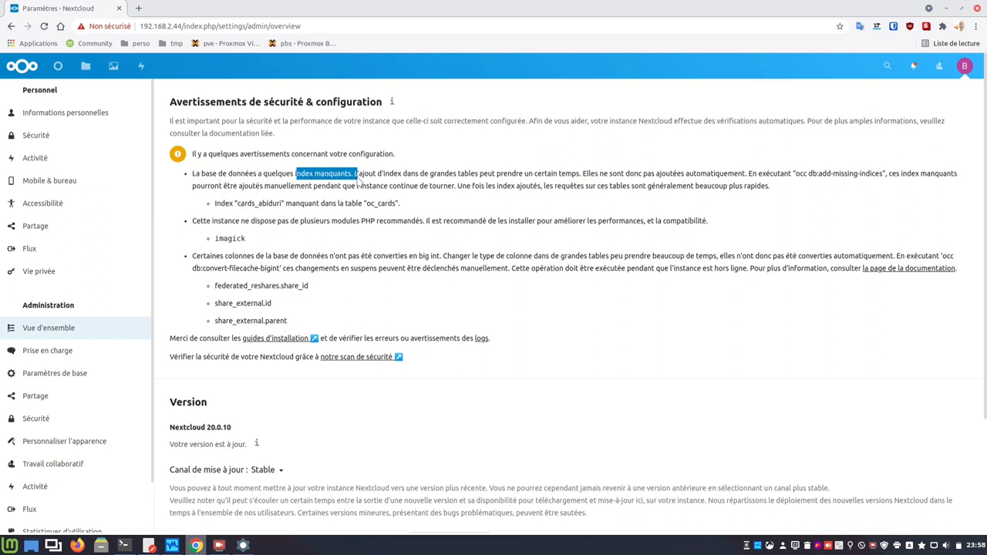
left_click(416, 214)
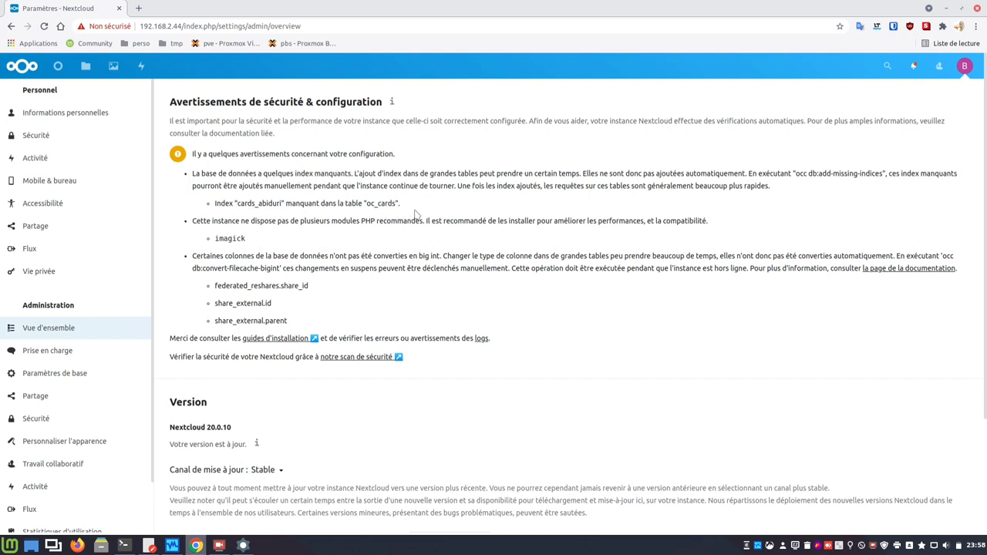
- Switch to the terminal and try to enter the Nextcloud directory with cd /var/www/nextcloud/ as the current user
left_click(124, 545)
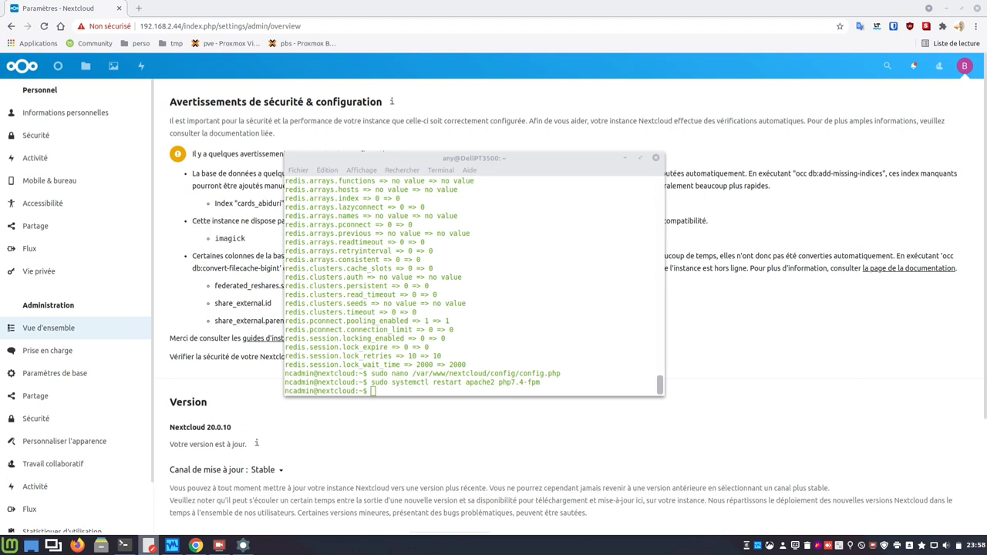
left_click(498, 393)
right_click(499, 396)
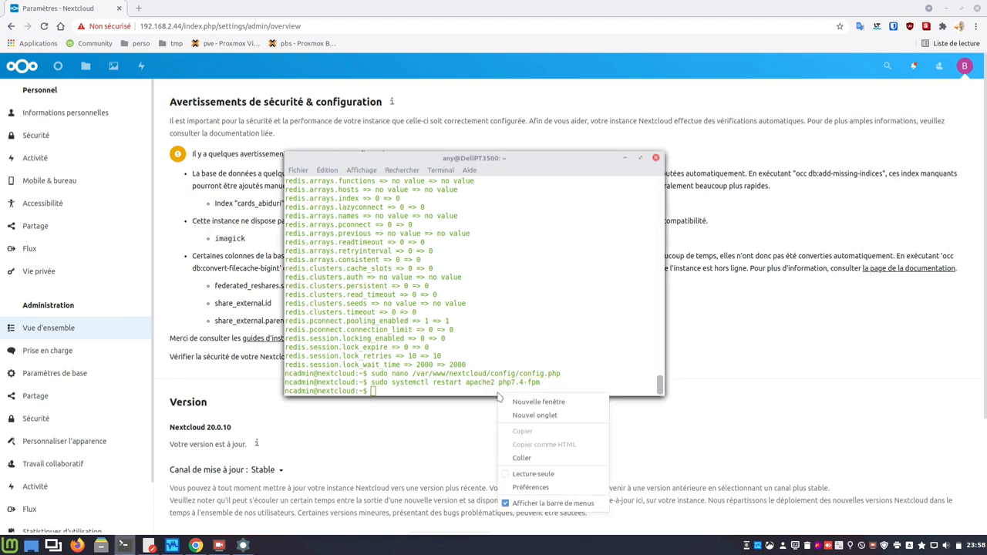
left_click(530, 458)
key("Return")
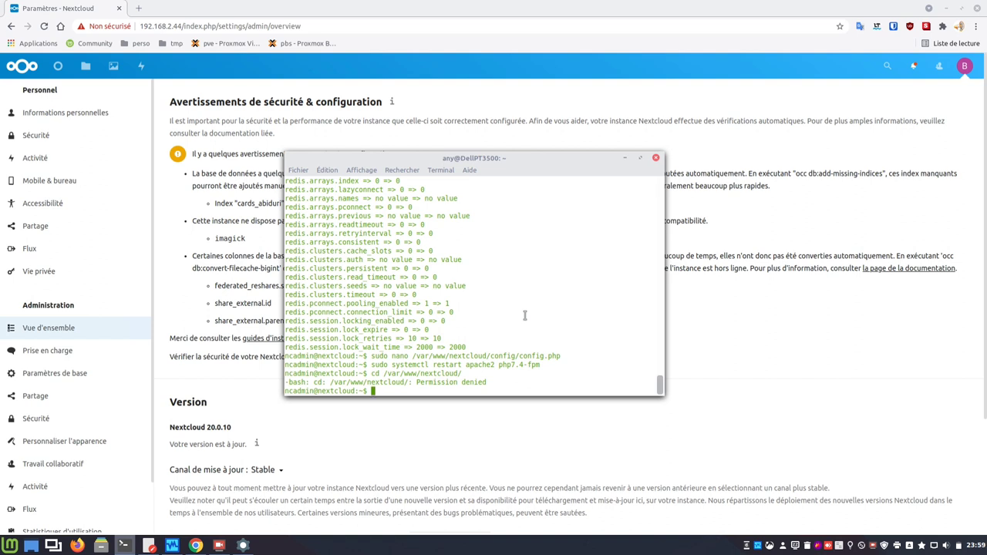
- Start a root shell with sudo -i and change to the directory /var/www/nextcloud/
type("sudo -i")
key("Return")
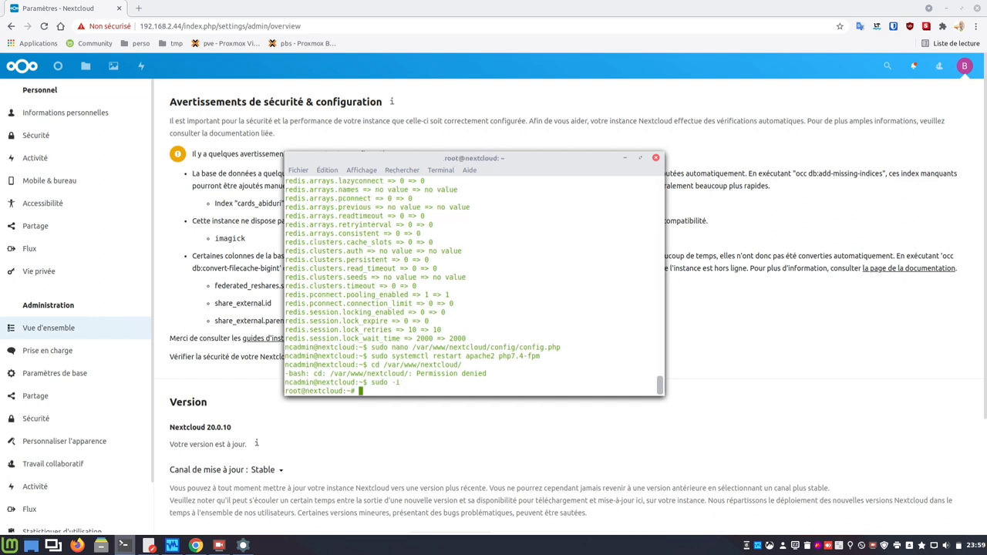
right_click(545, 389)
left_click(568, 448)
key("Return")
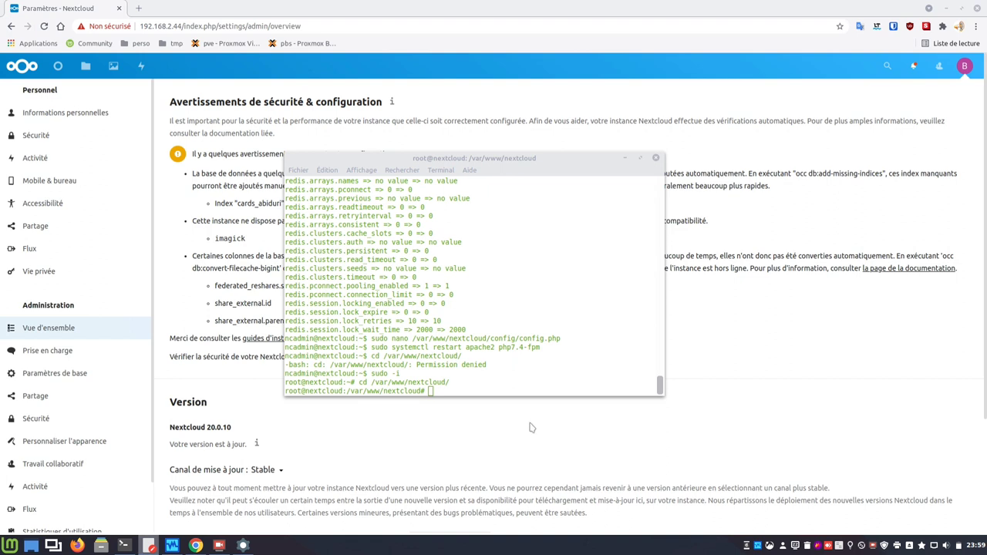
- Add the missing database indices with sudo -u www-data php occ db:add-missing-indices
left_click(493, 386)
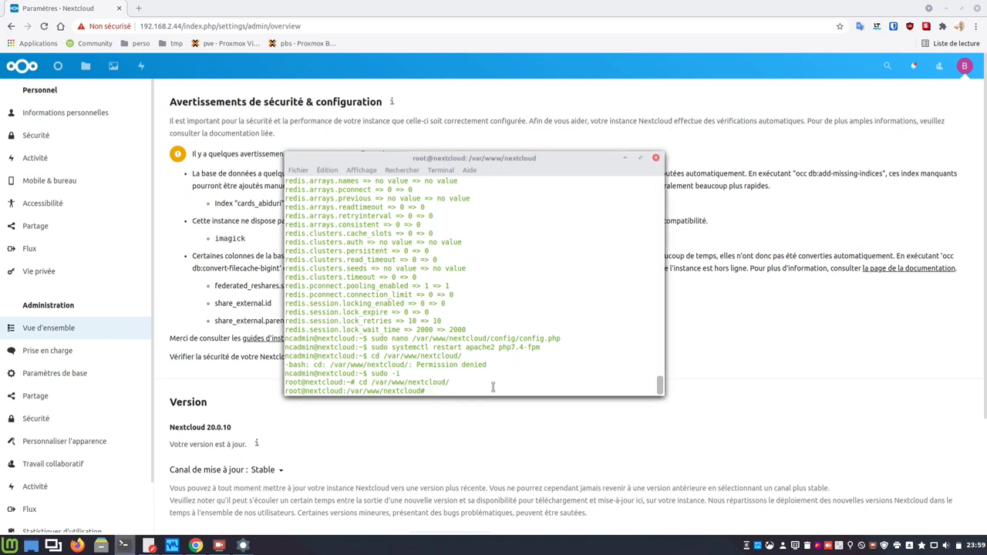
right_click(492, 388)
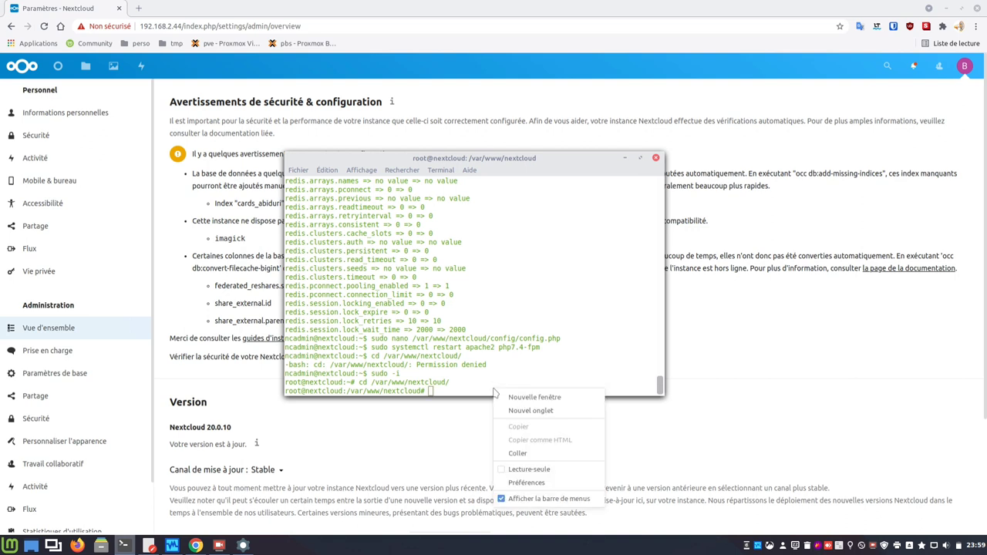
left_click(518, 455)
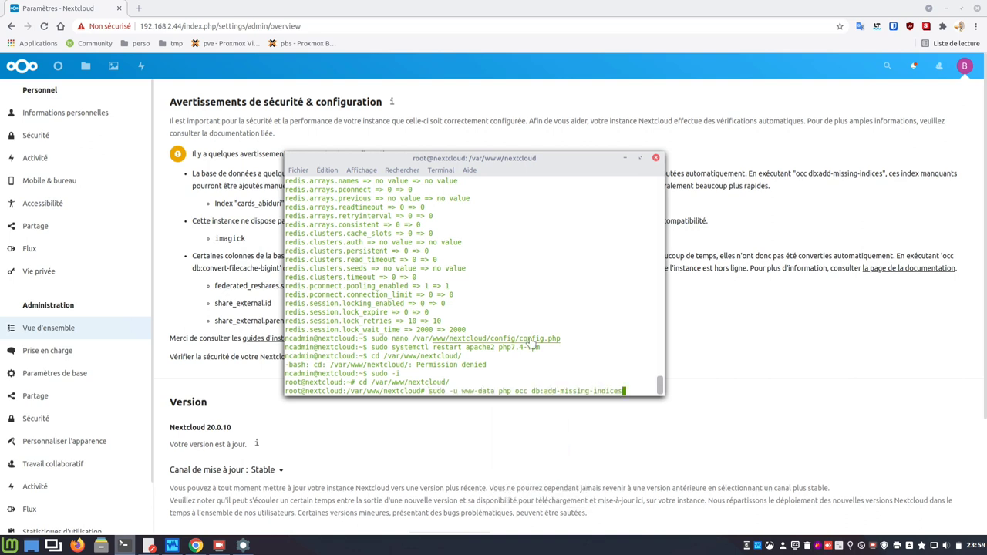
key("Return")
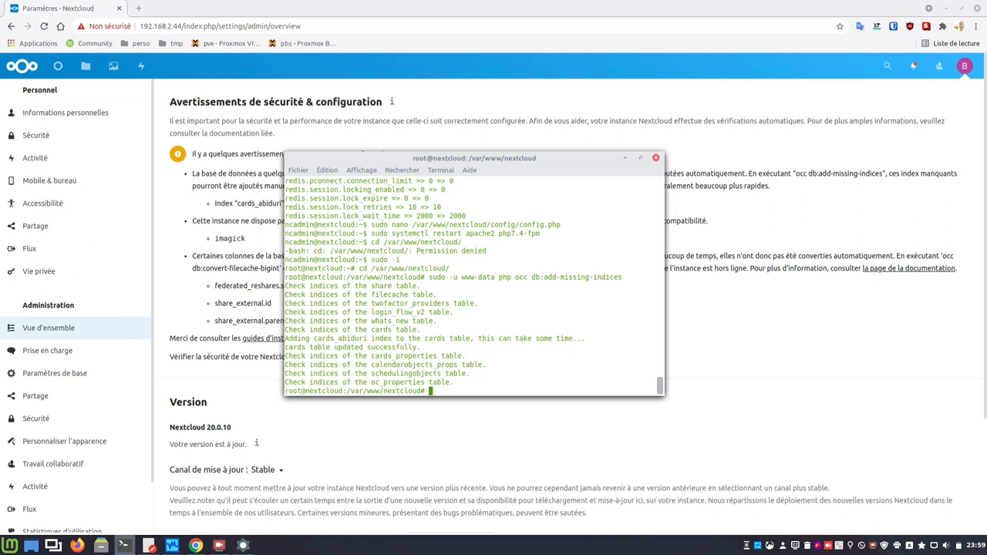
- Return to the browser and reload the administration overview to recheck the missing database index warning
left_click(387, 15)
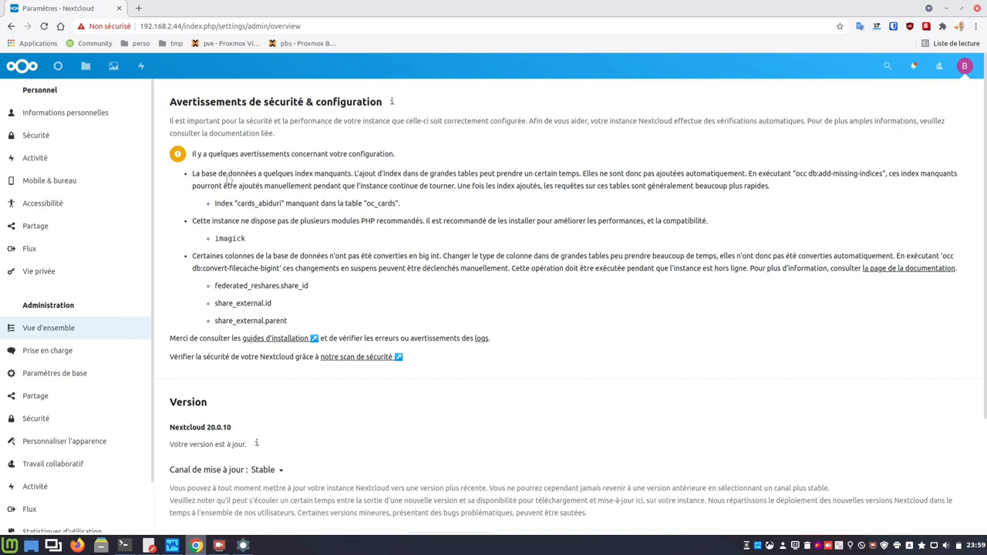
left_click(44, 25)
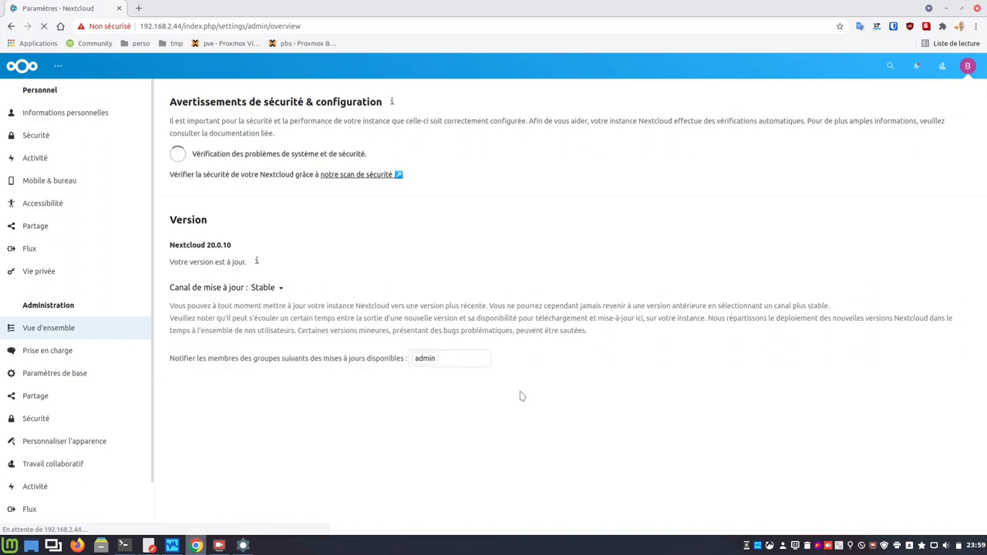